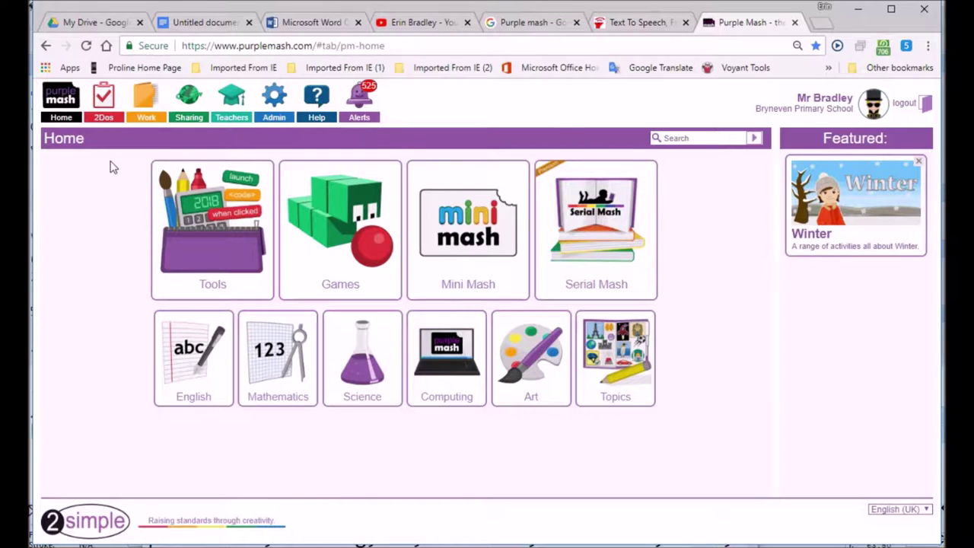
Step: Open the list of 2Dos and view the Gr 5C folder of the Jumping Monkey 2do
left_click(106, 112)
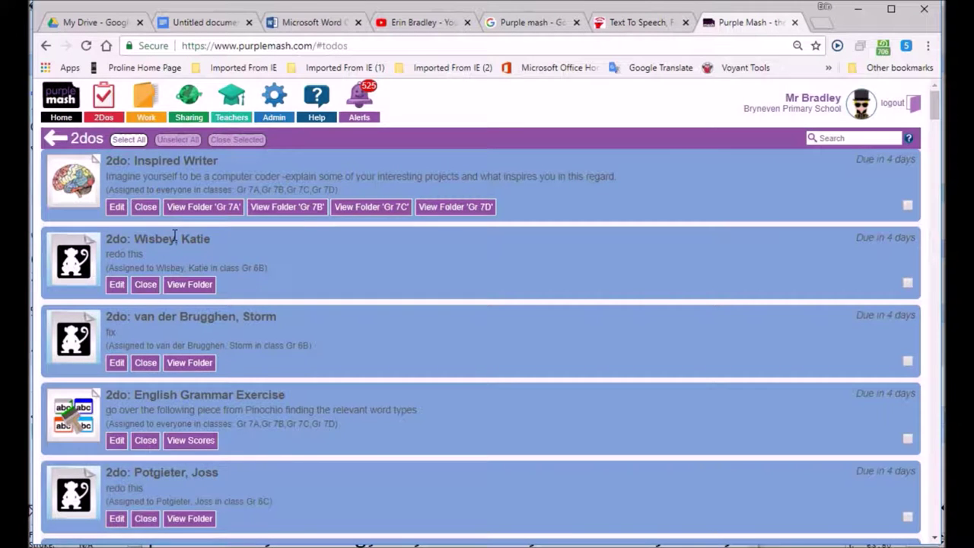
scroll(174, 234, "down", 5)
scroll(173, 234, "down", 5)
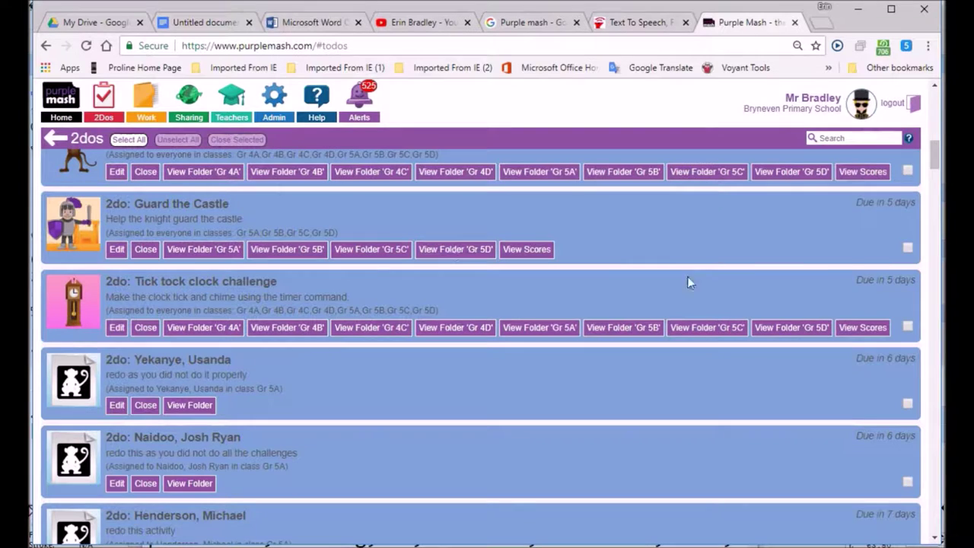
left_click(936, 87)
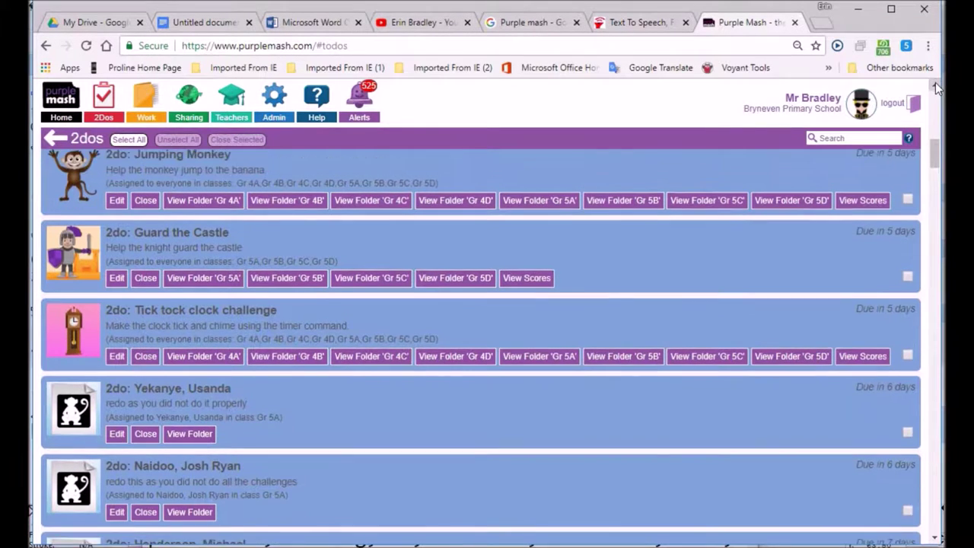
left_click(935, 87)
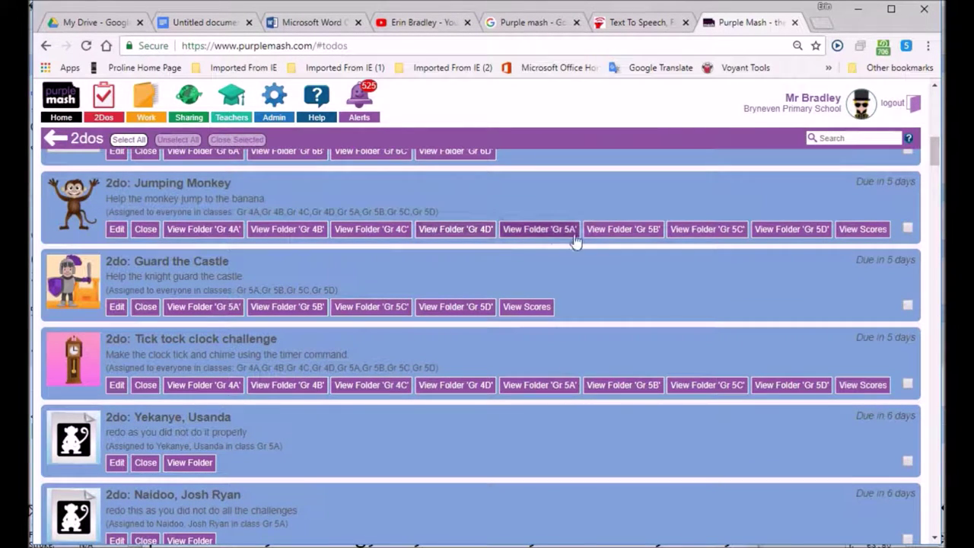
left_click(706, 232)
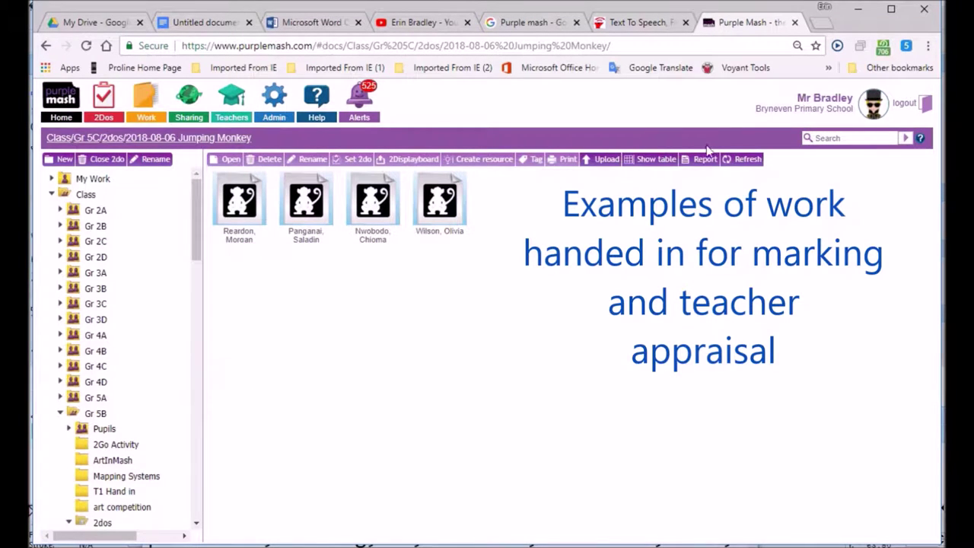
Step: Open the comment form for the first pupil's handed-in work and show the teacher view of the completed stages
mouse_move(390, 221)
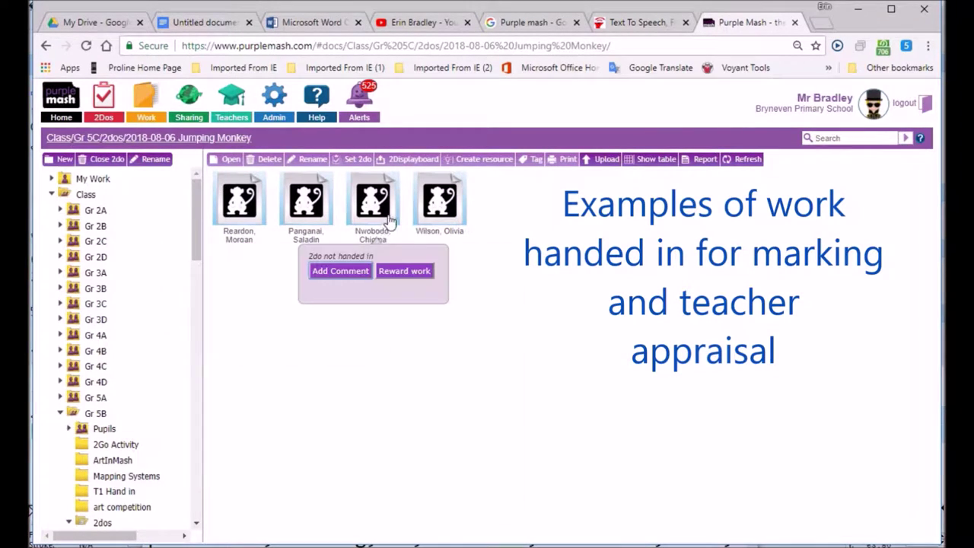
mouse_move(327, 232)
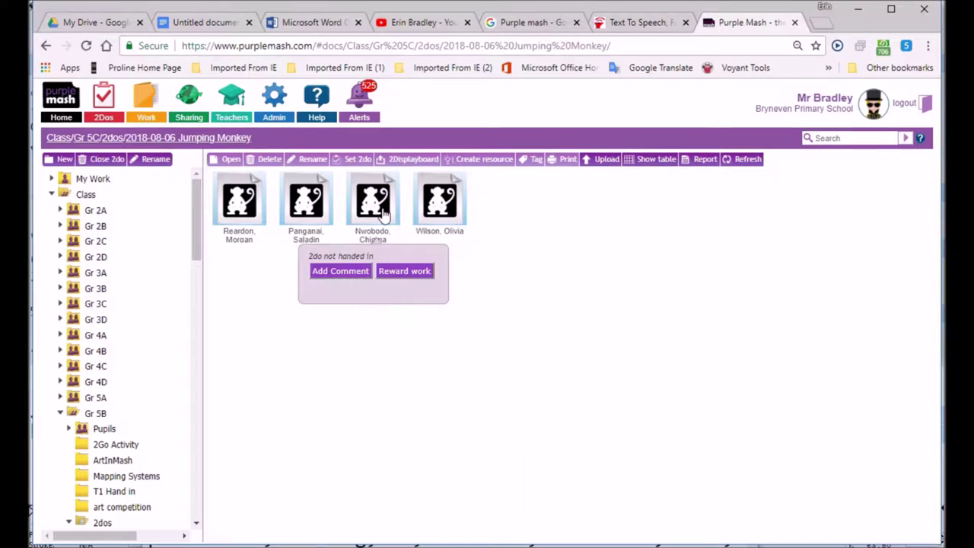
mouse_move(240, 220)
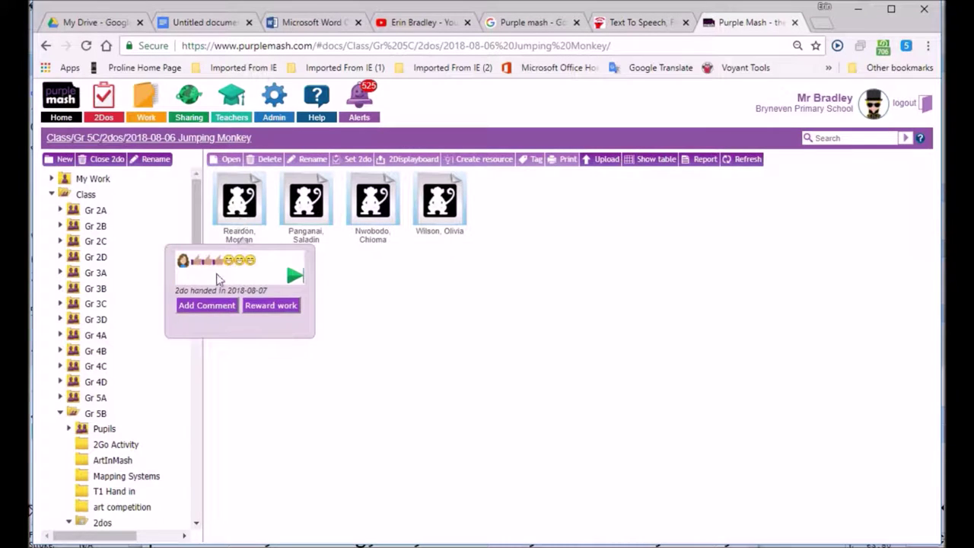
left_click(207, 306)
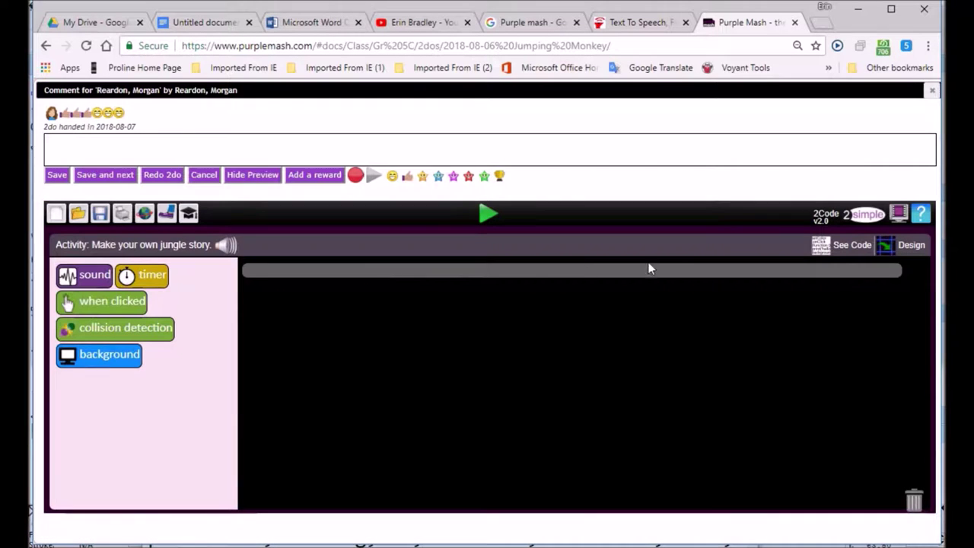
left_click(188, 214)
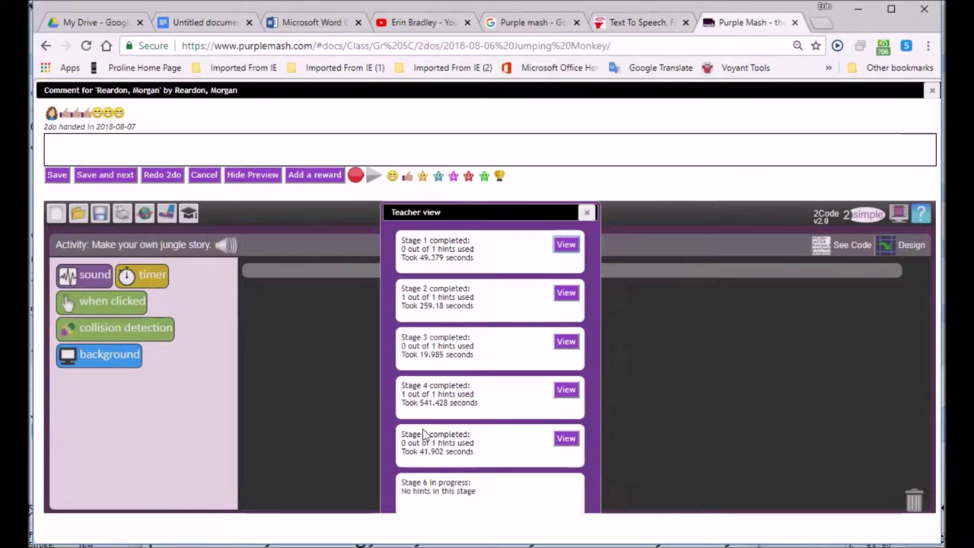
Step: Comment "Good work, though the last activity is still to be done.", set the 2do for redo, and save before moving to the next pupil
left_click(59, 140)
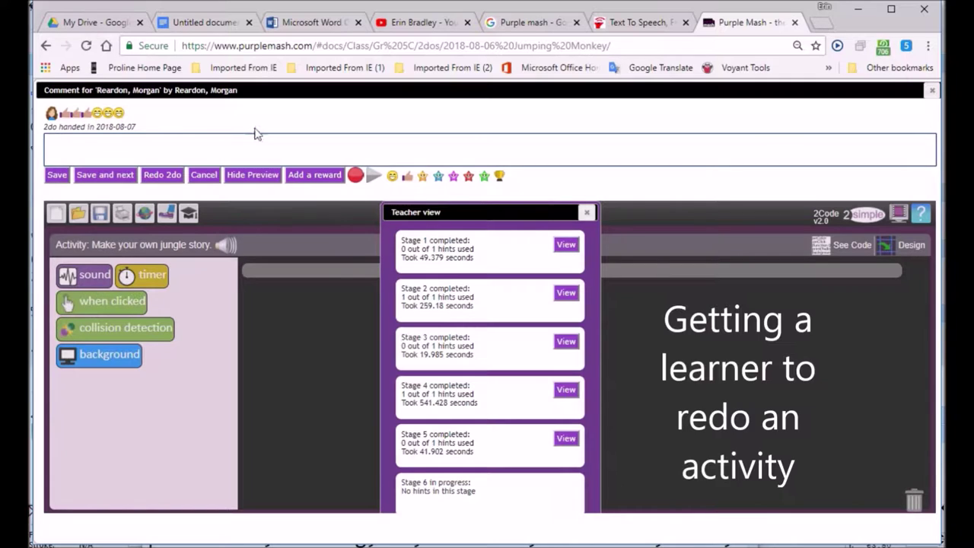
type("Good work, though")
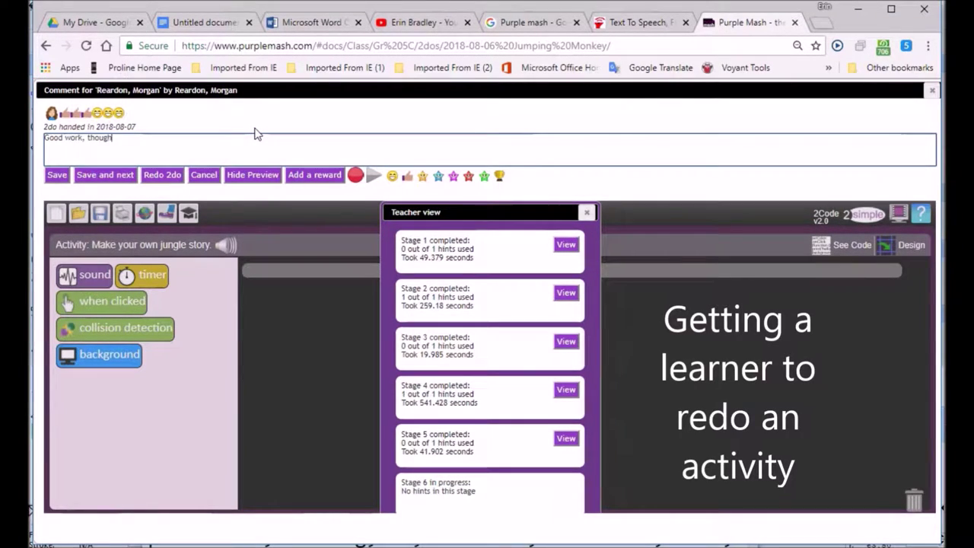
type(" the last activity is")
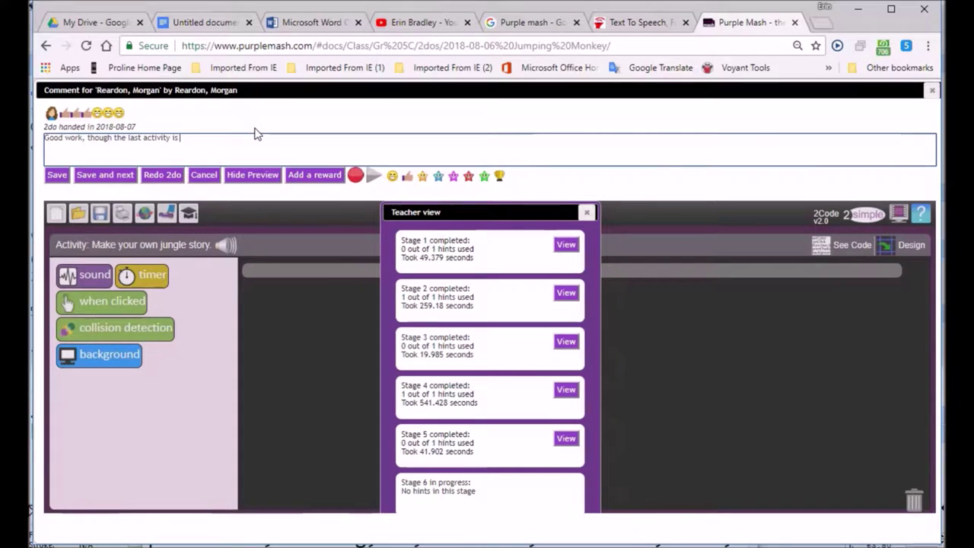
type(" still to be done.")
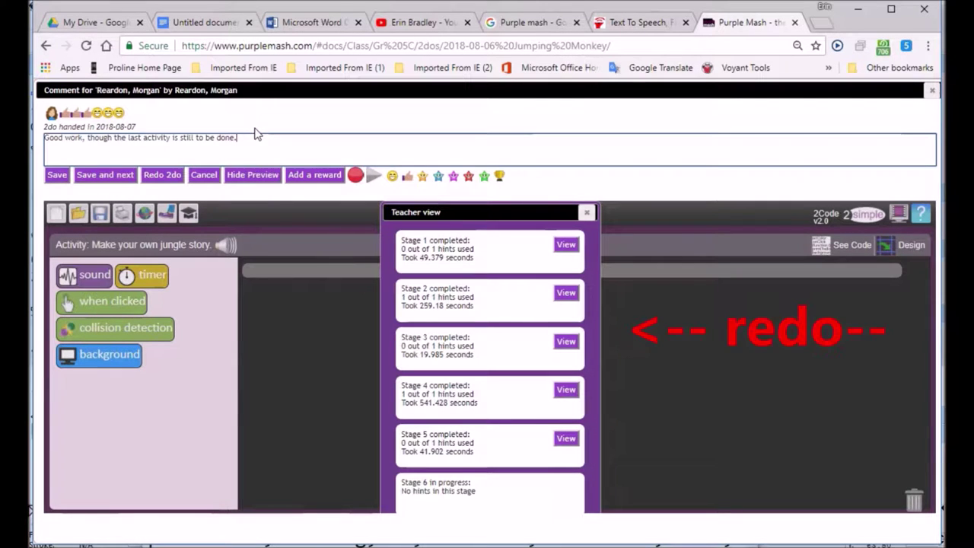
left_click(157, 176)
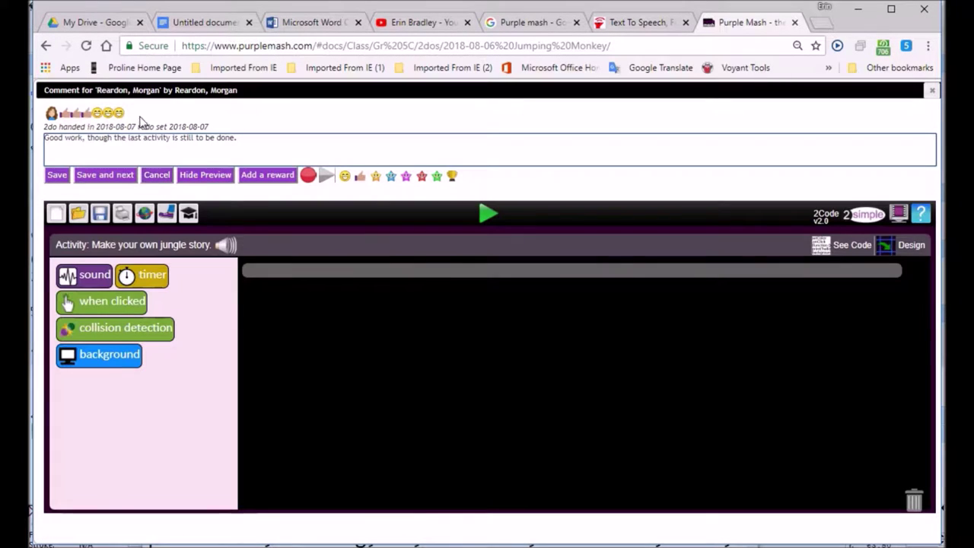
left_click(102, 176)
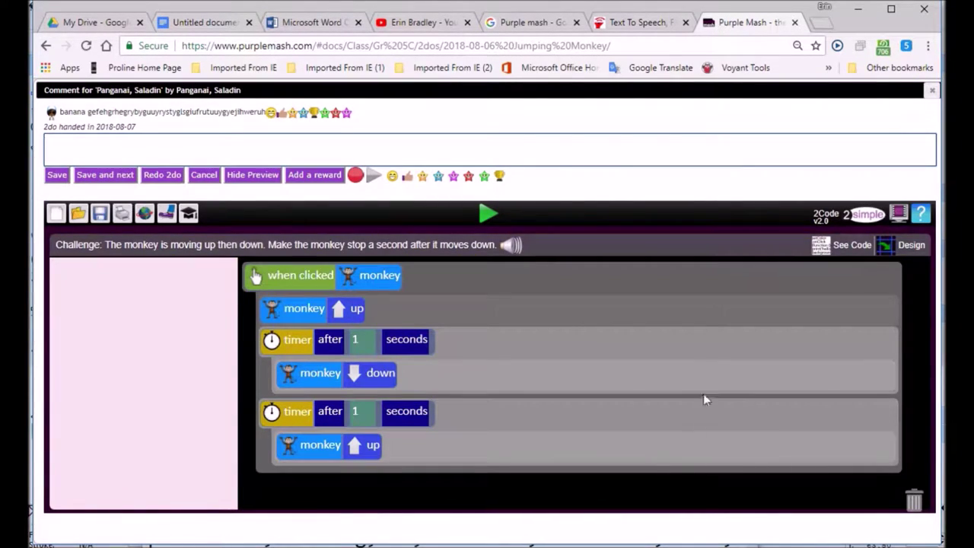
Step: Examine the second pupil's progress through the Jumping Monkey stages in the teacher view
left_click(188, 214)
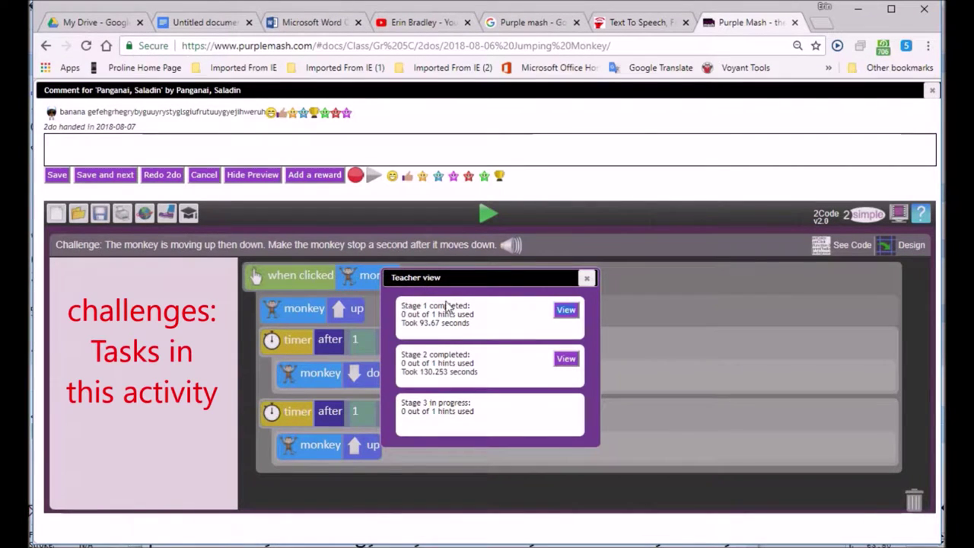
left_click_drag(470, 354, 405, 364)
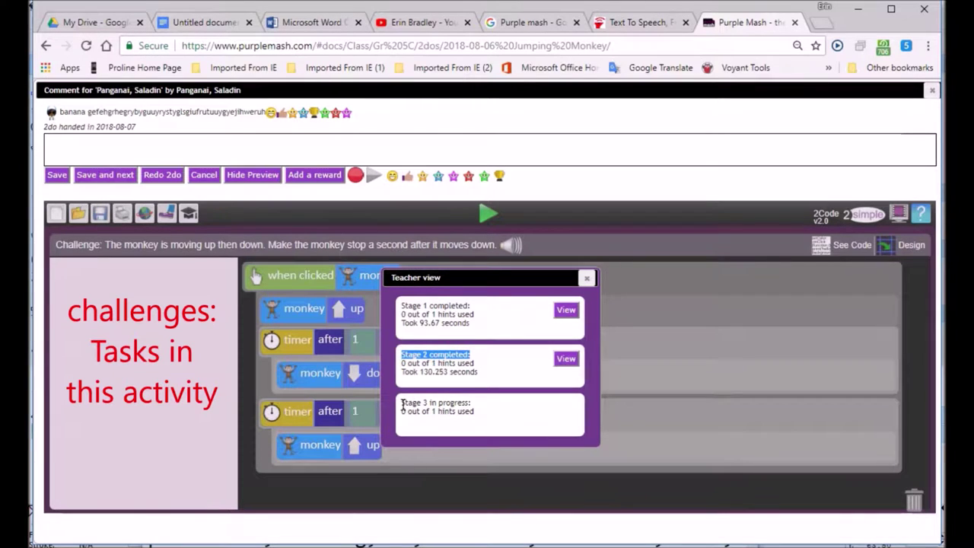
left_click_drag(403, 403, 479, 410)
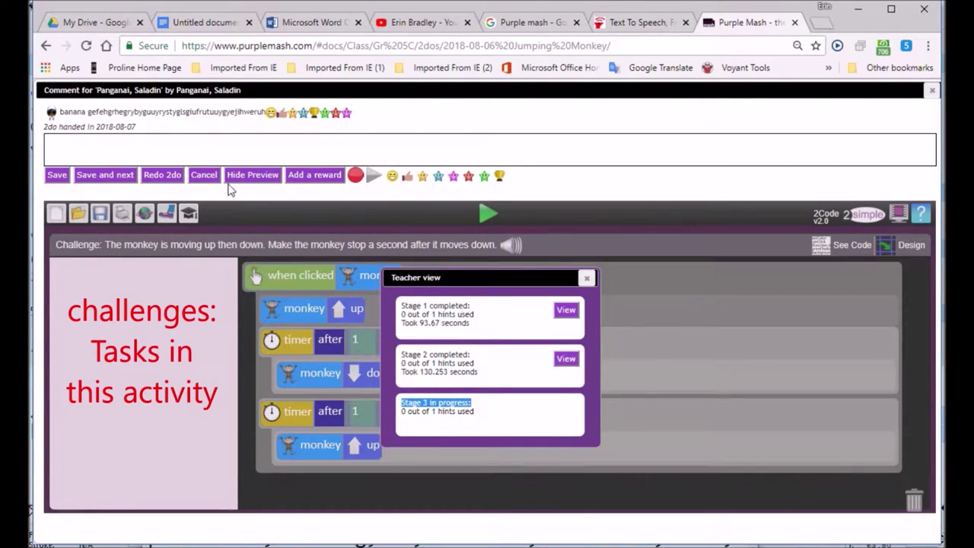
left_click(78, 140)
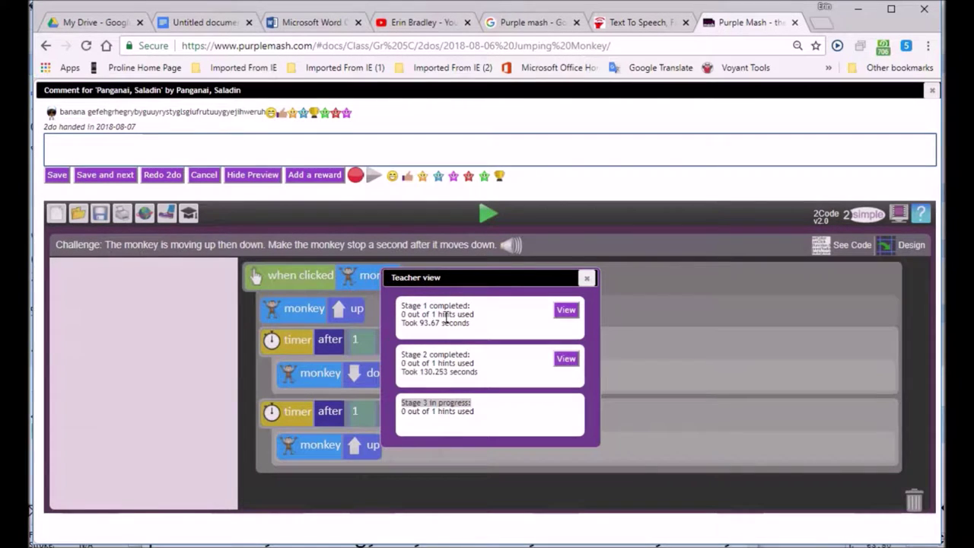
left_click_drag(403, 307, 471, 321)
left_click_drag(401, 354, 478, 373)
left_click_drag(402, 402, 461, 407)
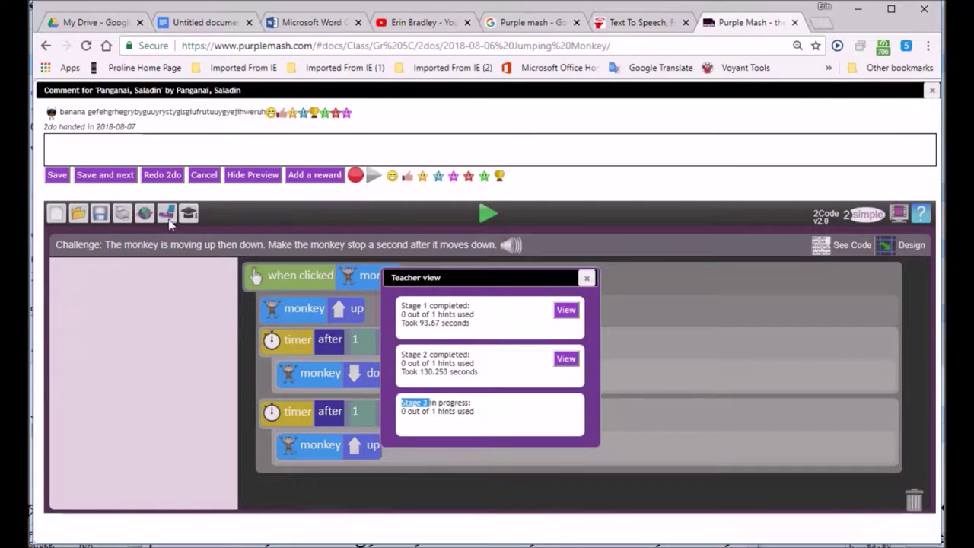
Step: Comment "Please redo this -trying to cover all challenges", set the second pupil's 2do for redo, and save before moving to the next pupil
left_click(89, 149)
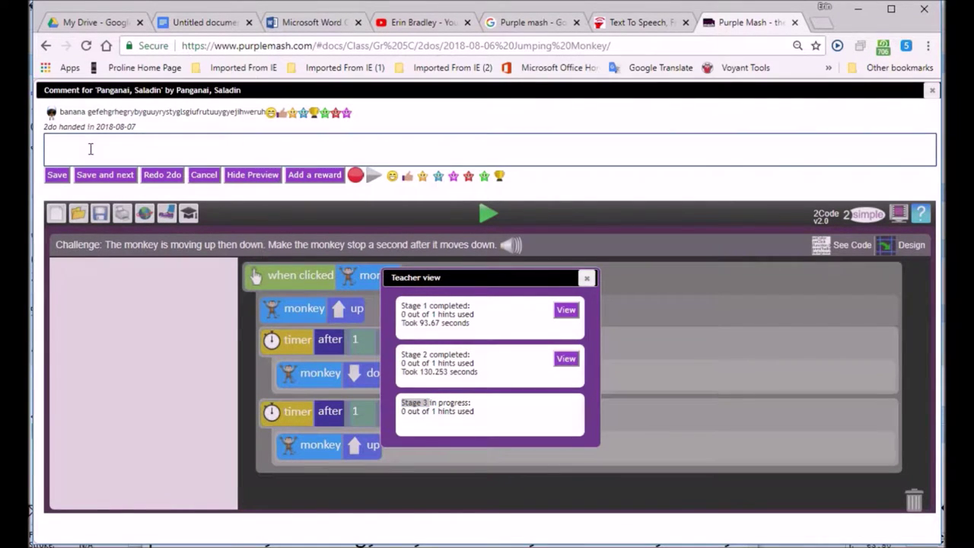
left_click(75, 137)
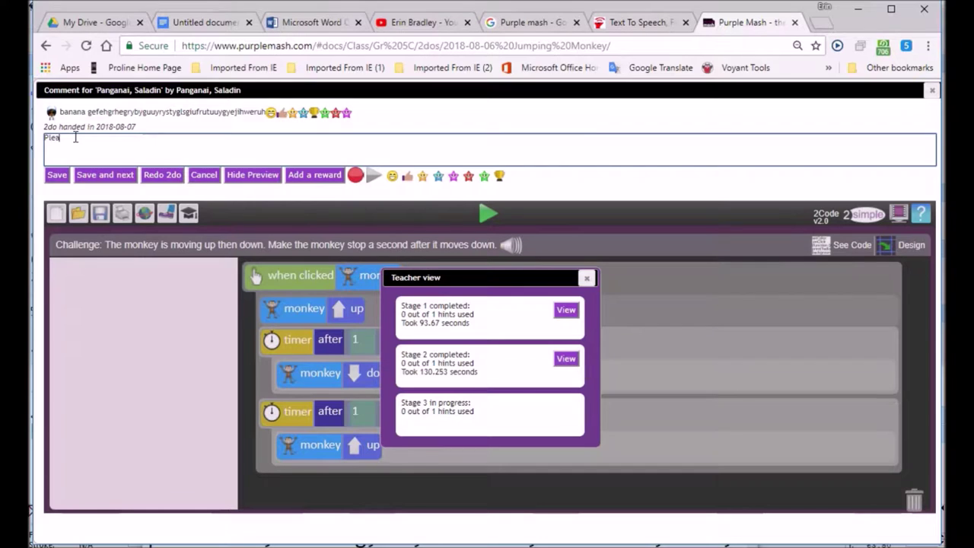
type("Please redo this")
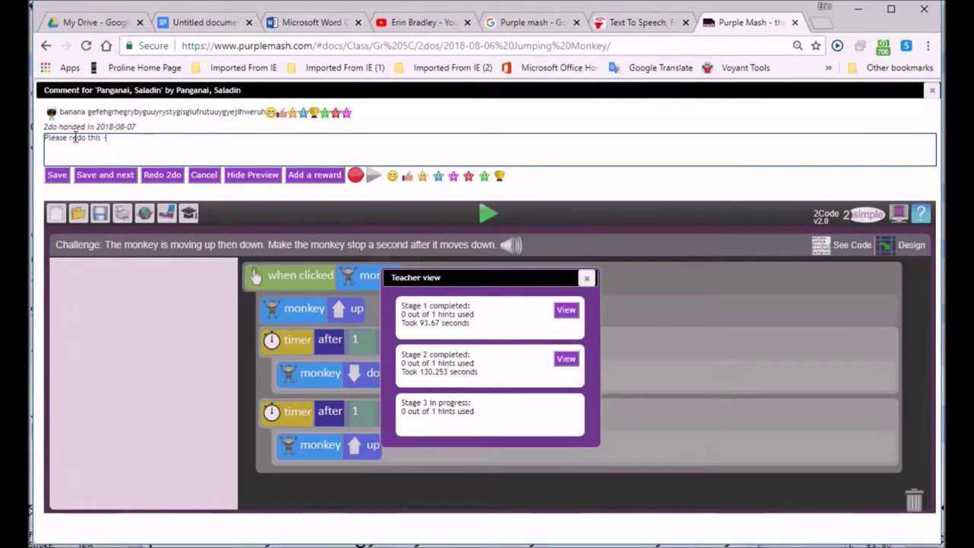
type(" -trying to cover all challenges")
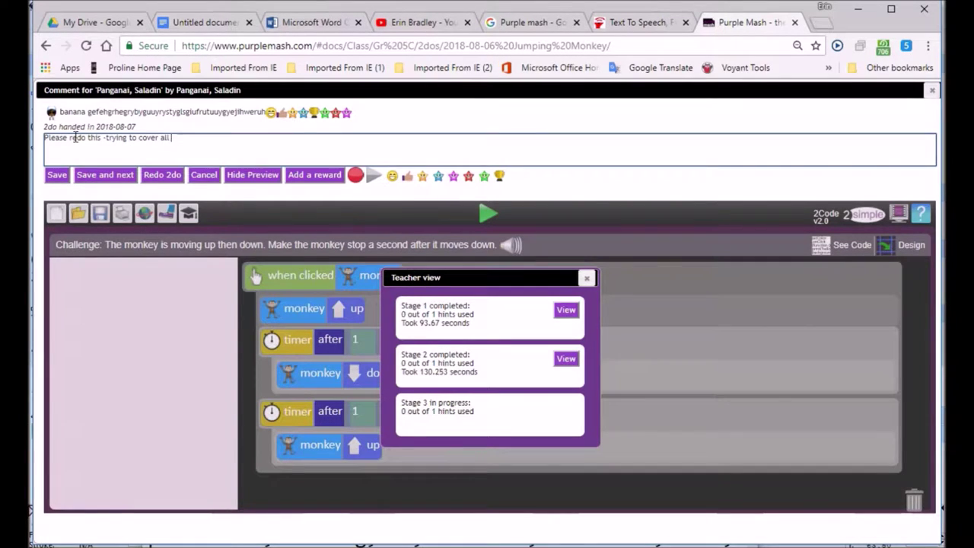
key("ctrl+a")
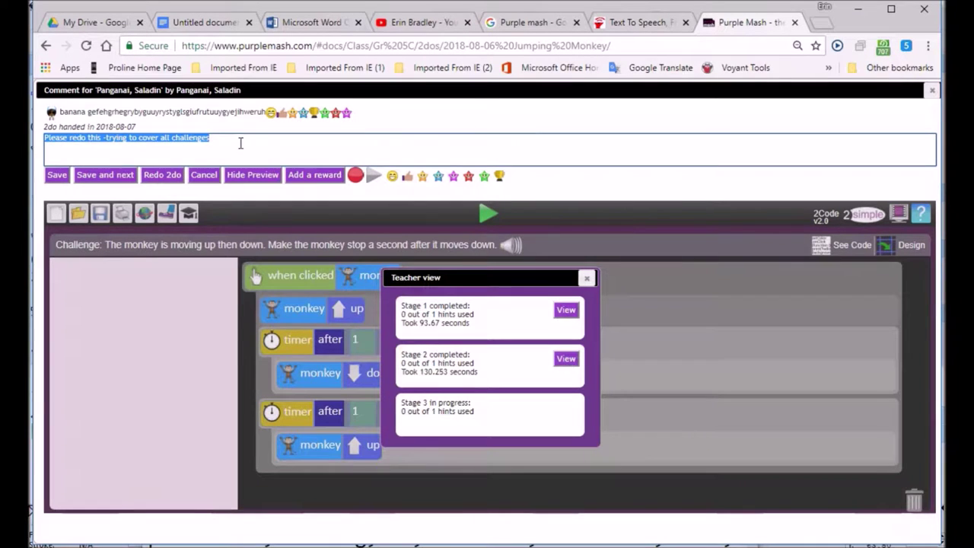
left_click(162, 175)
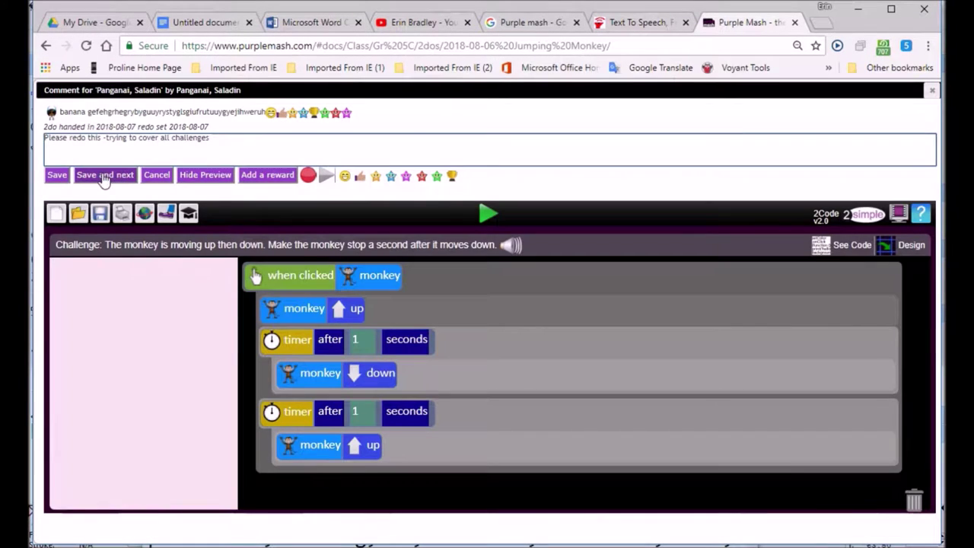
left_click(104, 178)
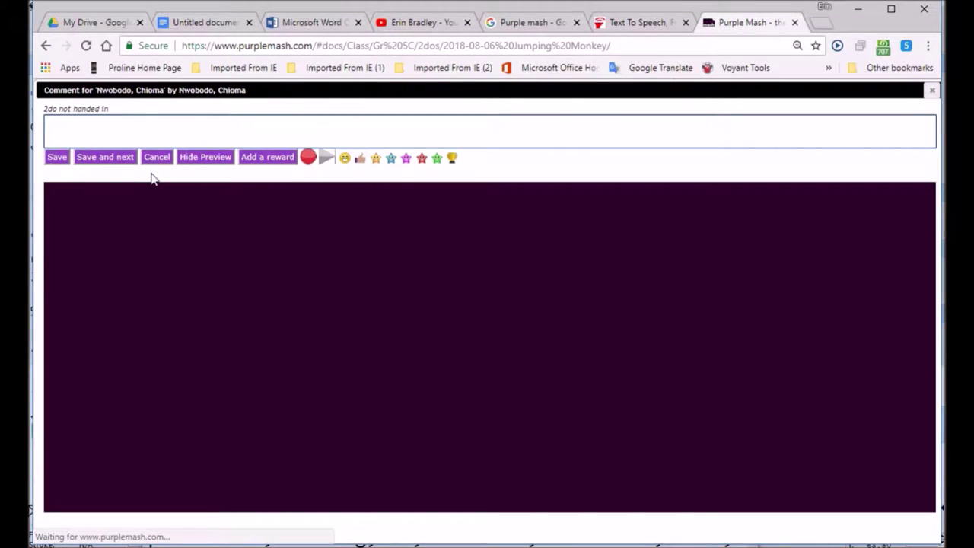
Step: Cancel the third pupil's comment and open the Gr 5C folder of the Tick tock clock challenge 2do
left_click(154, 176)
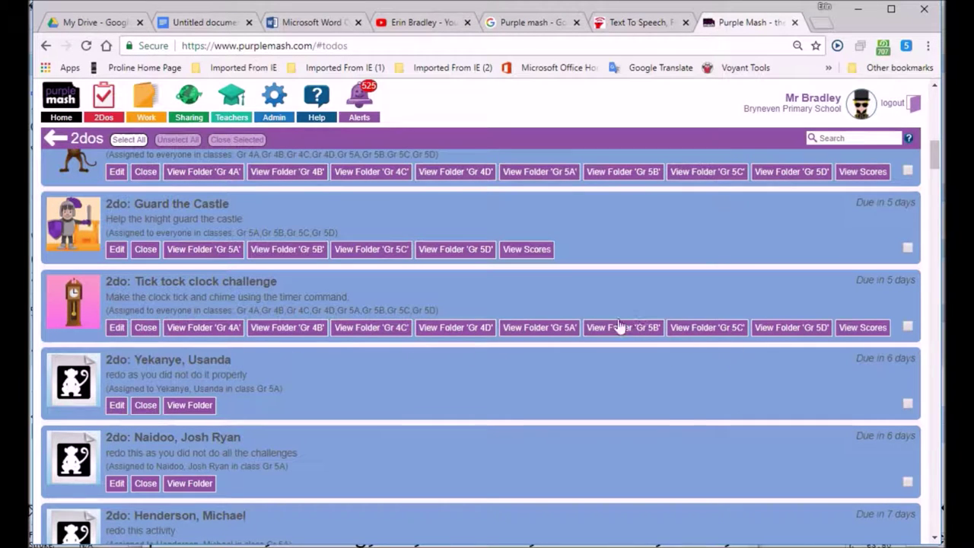
left_click(700, 329)
mouse_move(309, 244)
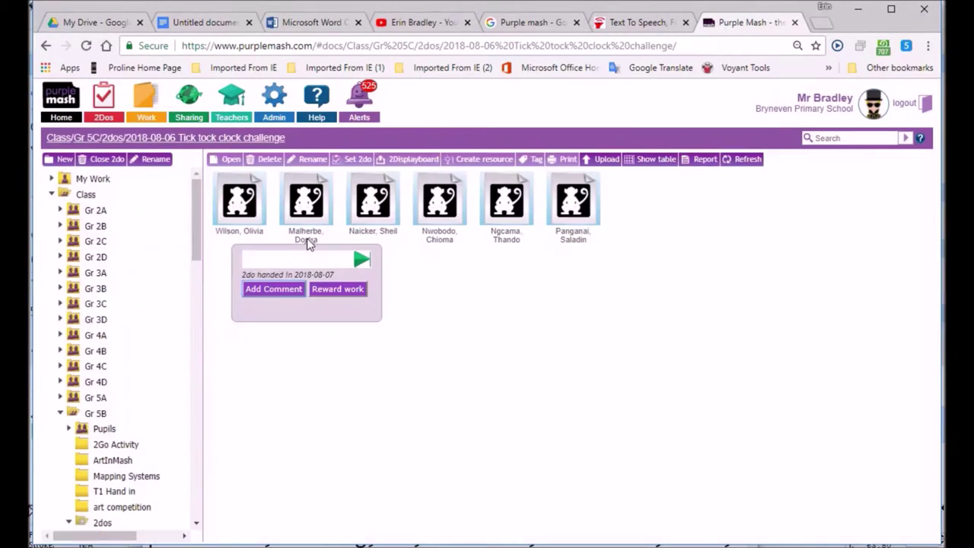
left_click(322, 289)
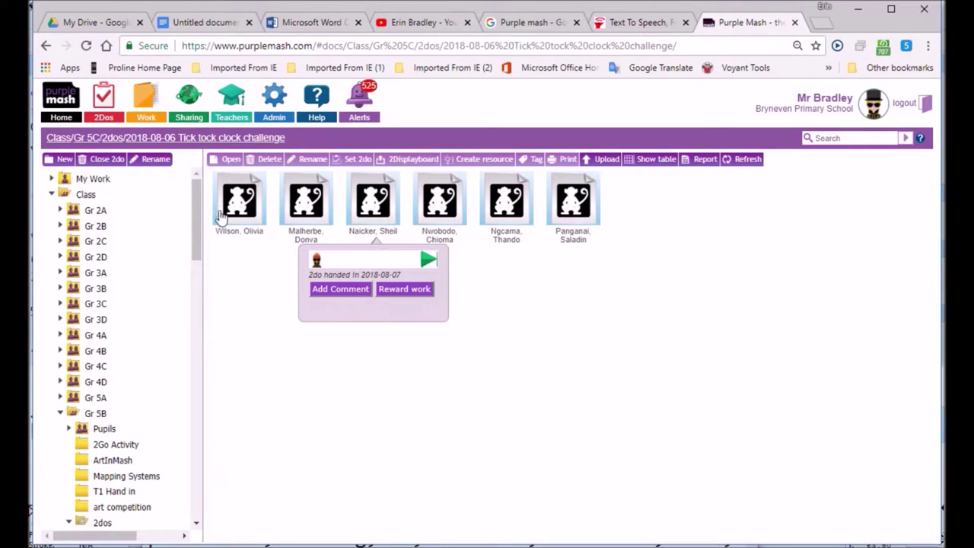
Step: Open the comment form for the first pupil's clock work and write "Overdoing the stars" followed by the pupil's first name
mouse_move(211, 220)
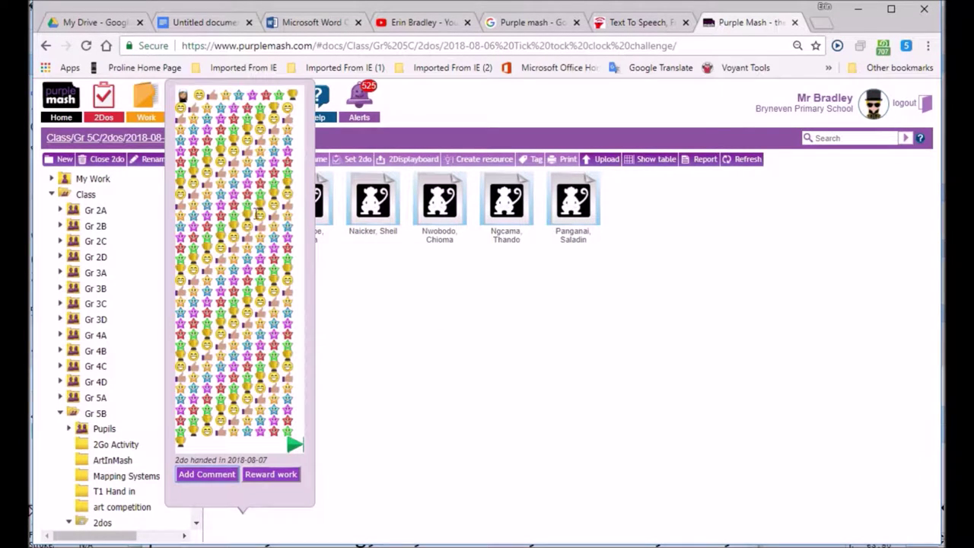
left_click(207, 476)
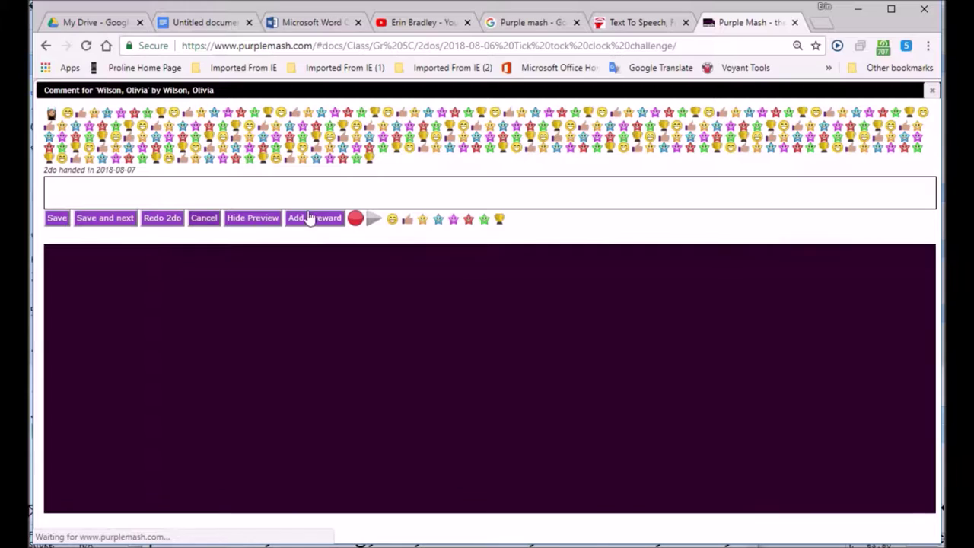
left_click(71, 192)
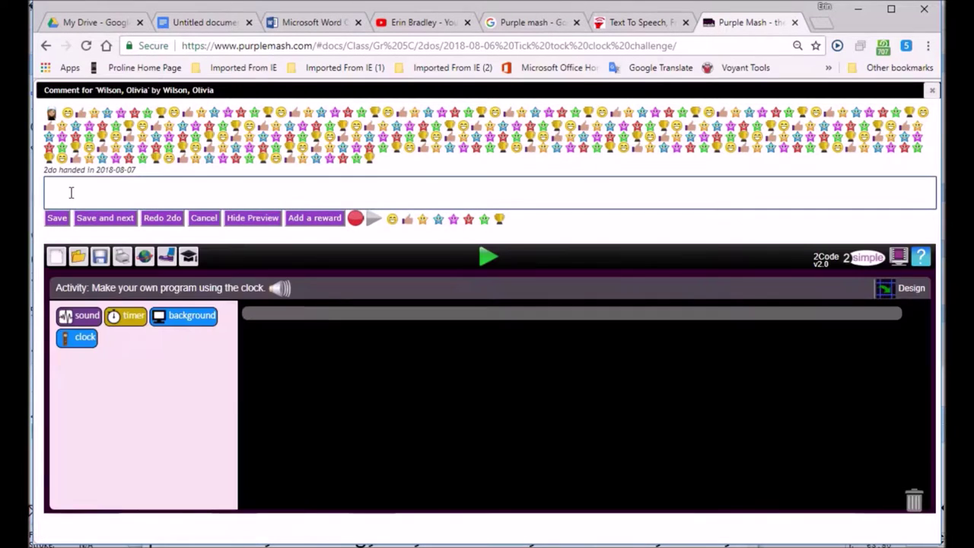
type("Olerdoing the stars Olivia.")
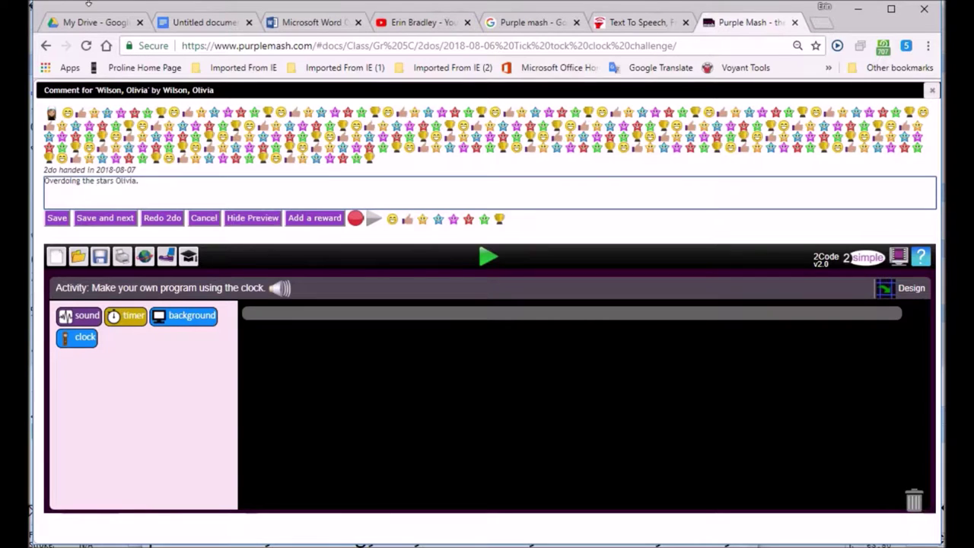
Step: Check the first pupil's clock stages in the teacher view and extend the comment with "I would like the last challenge"
left_click(188, 257)
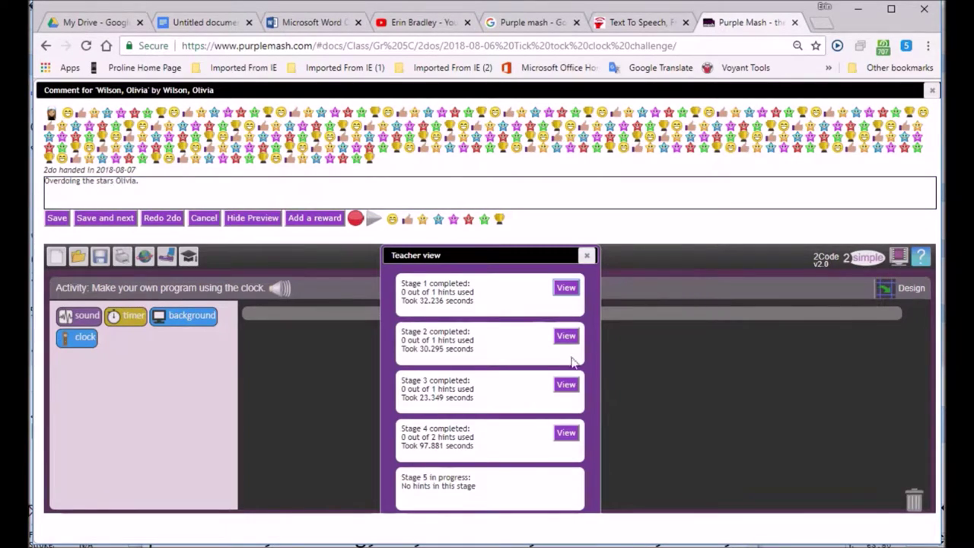
left_click(587, 256)
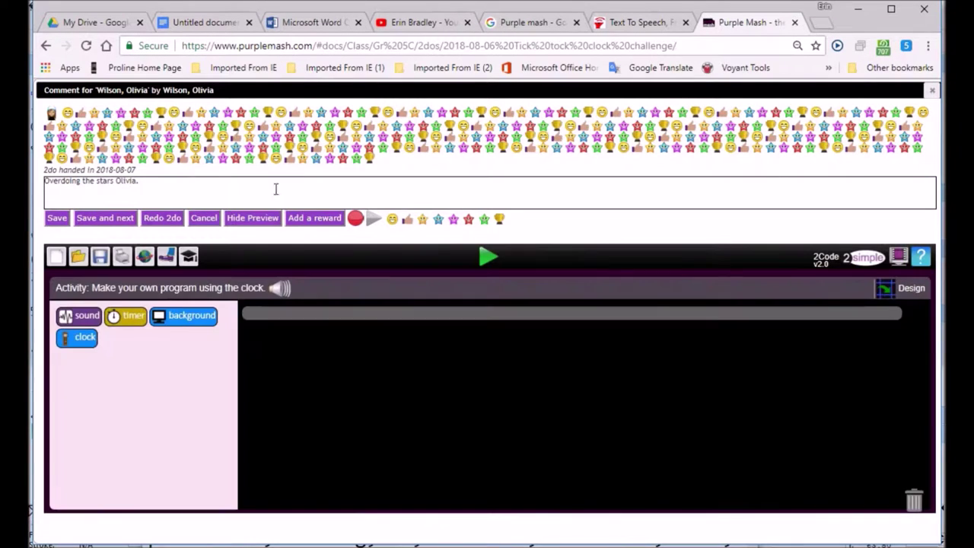
left_click(185, 183)
type("I")
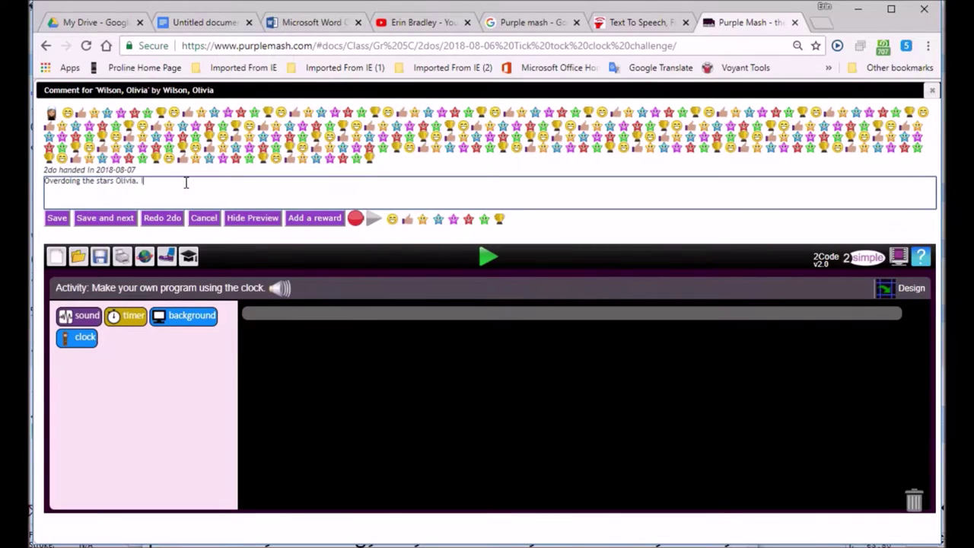
type(" would like the")
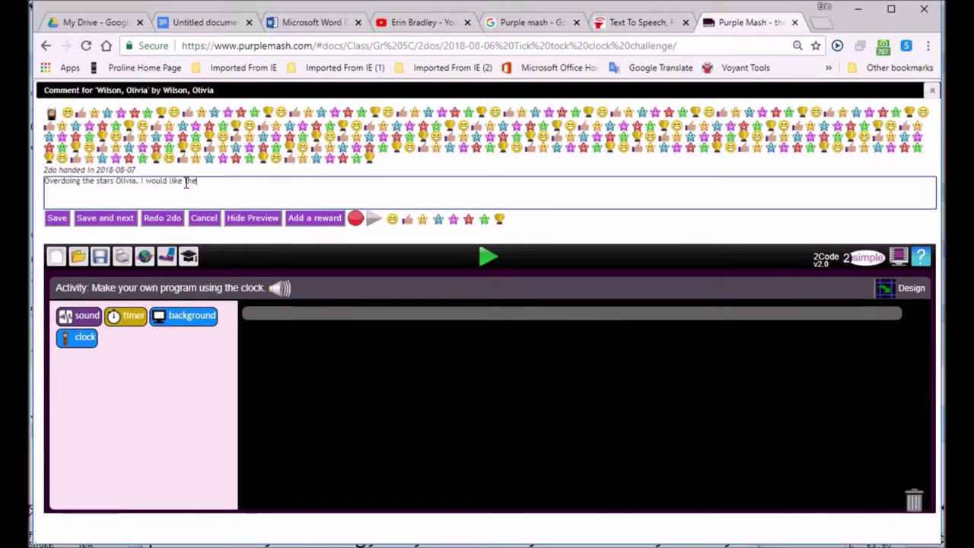
type(" last challenge")
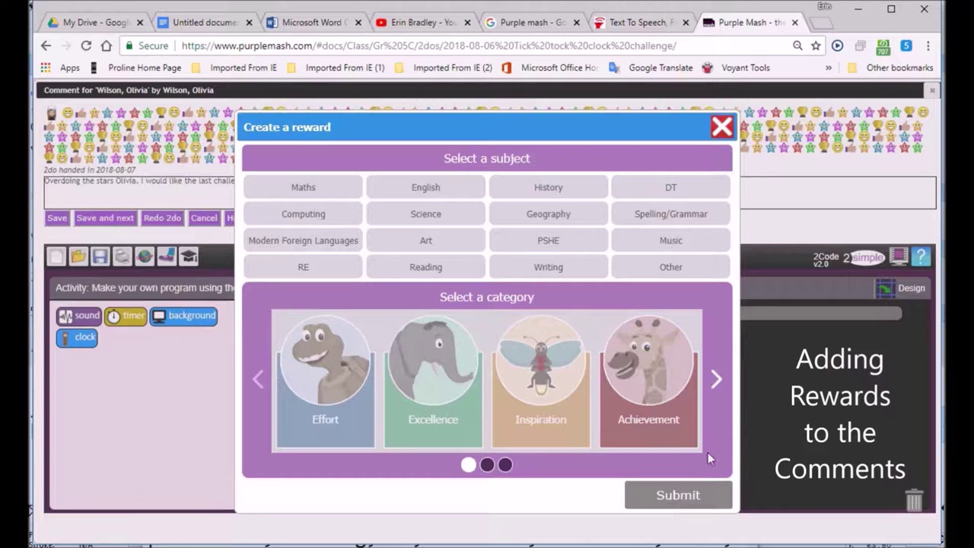
Step: Give the pupil an Effort reward for Computing and save the comment, moving on to the next pupil
left_click(335, 400)
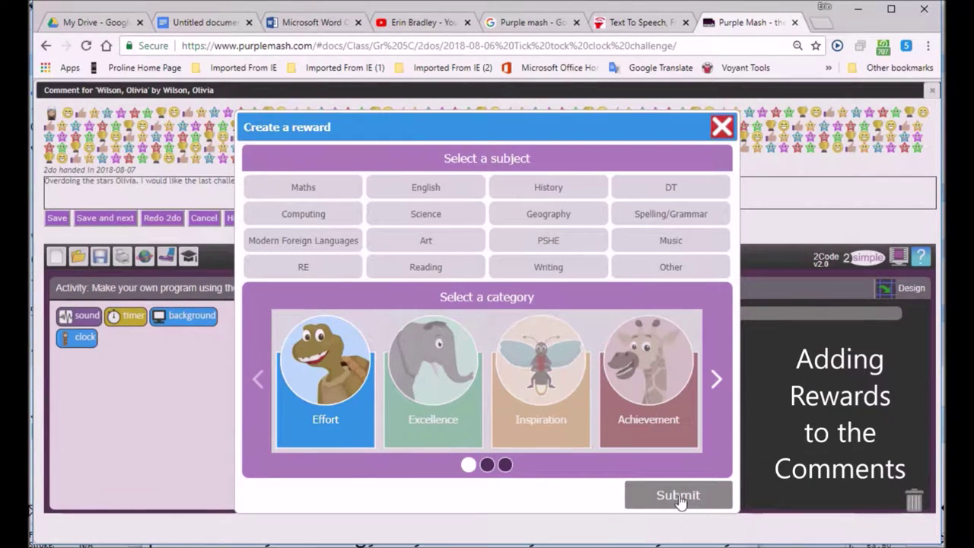
left_click(303, 220)
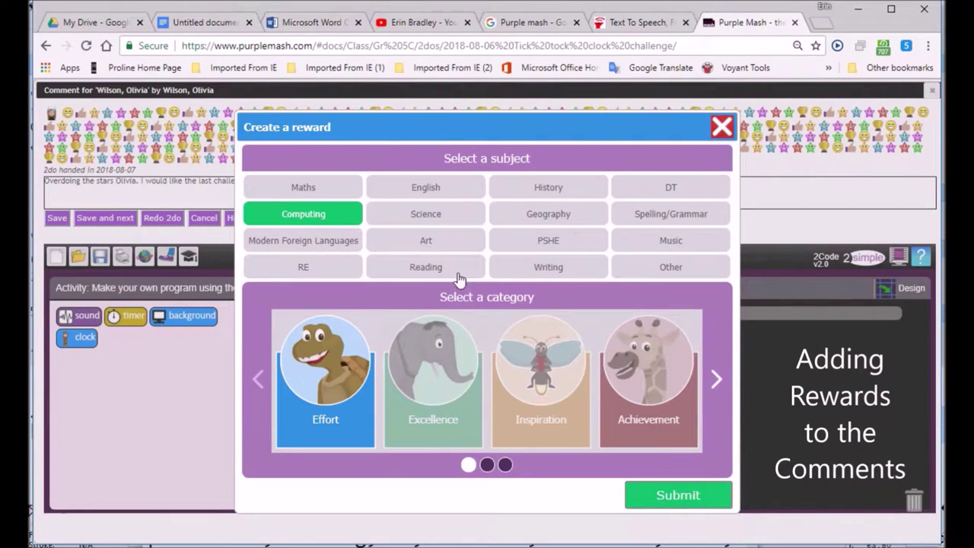
left_click(663, 493)
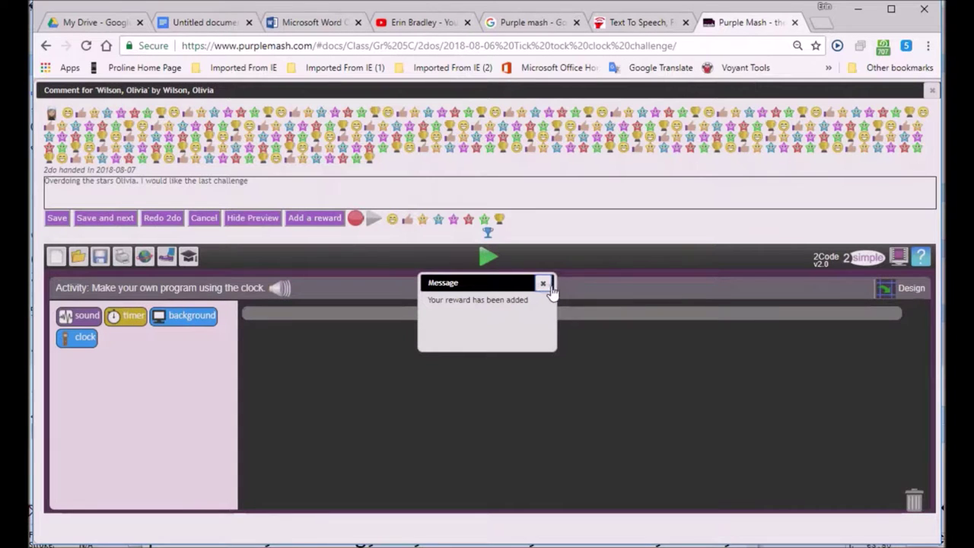
left_click(543, 283)
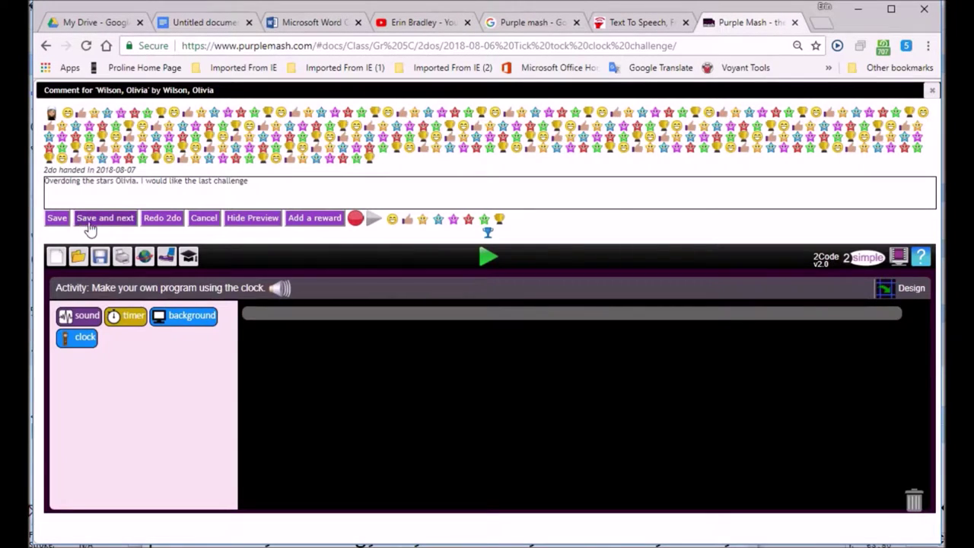
left_click(88, 222)
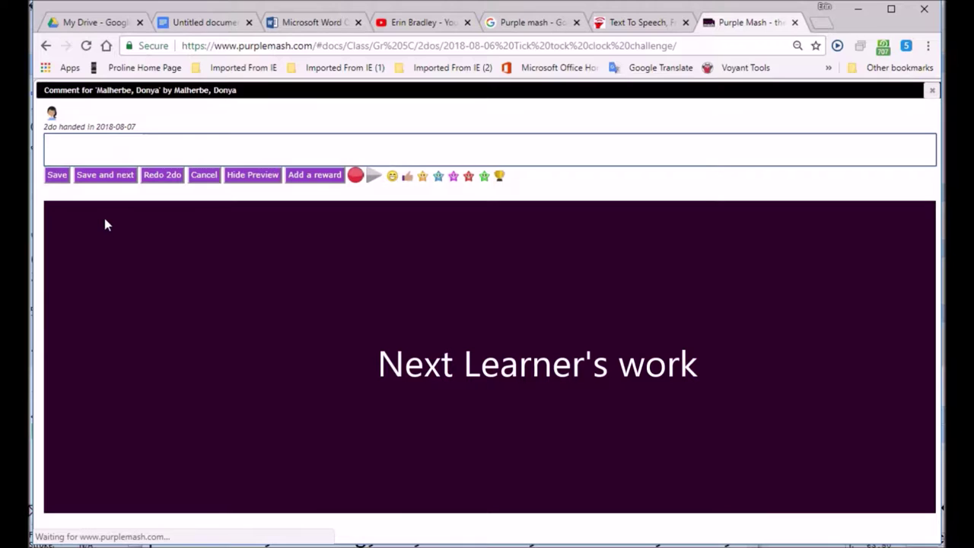
Step: Examine the next pupil's progress through the Tick tock clock stages in the teacher view
left_click(135, 158)
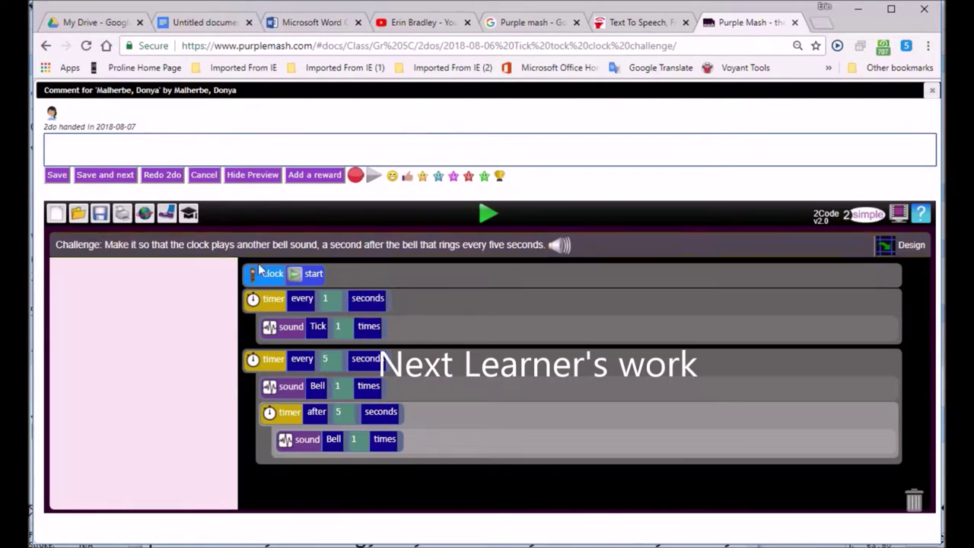
left_click(129, 139)
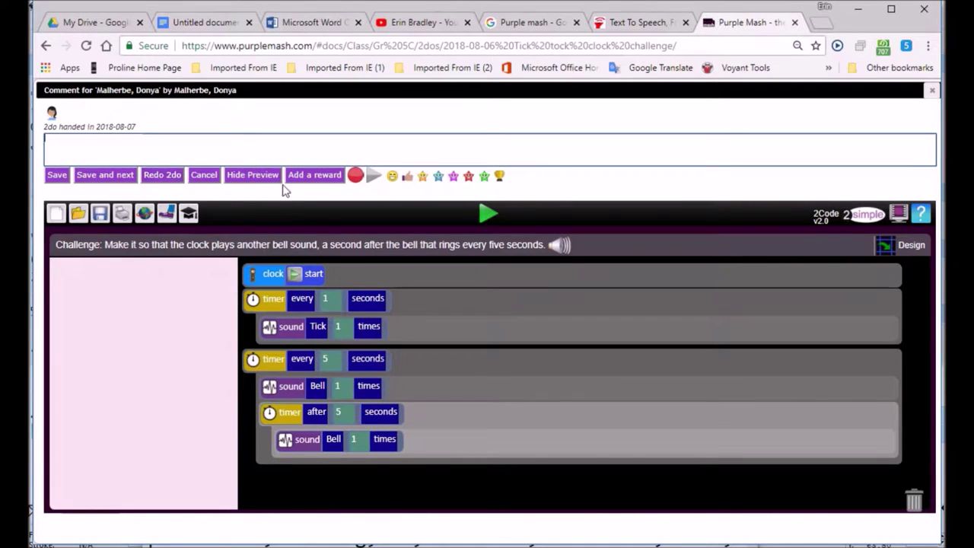
left_click(189, 217)
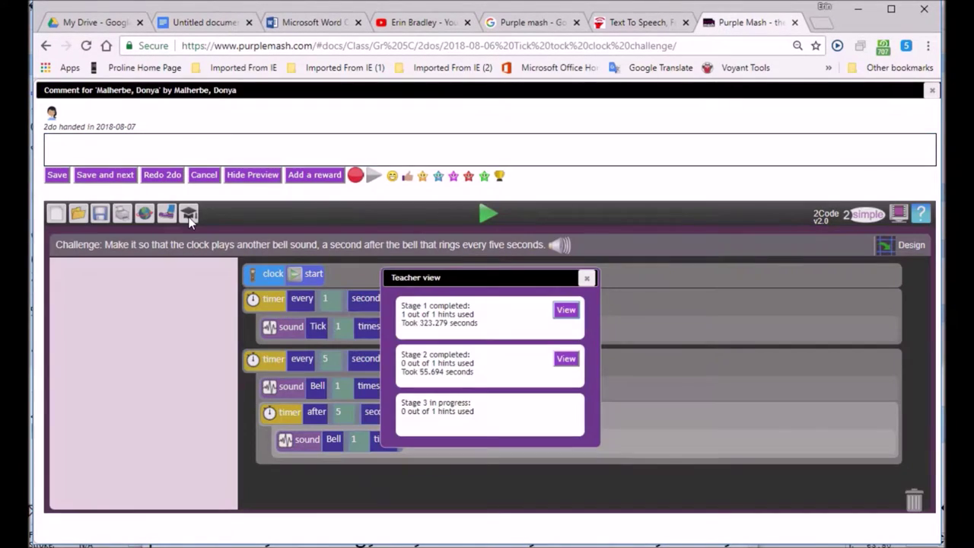
left_click(585, 278)
Step: Comment "Please redo this -trying to cover all challenges" on the pupil's clock work and set the 2do for redo
left_click(88, 152)
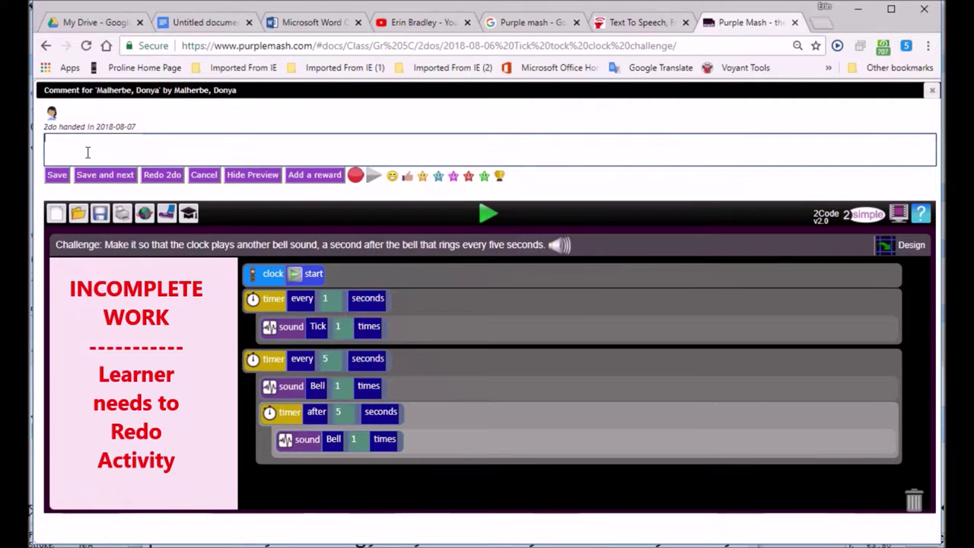
type("Please redo this -trying to cover all challenges")
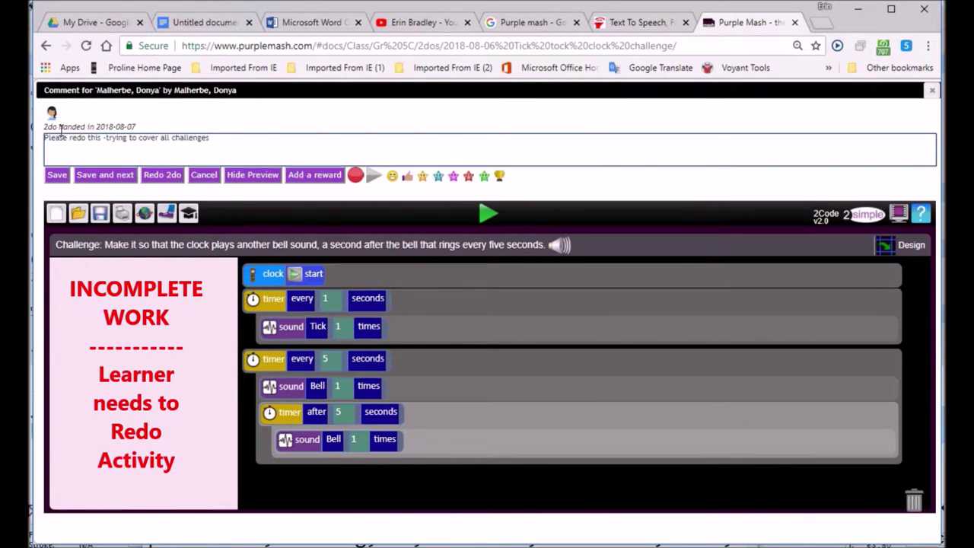
left_click(156, 180)
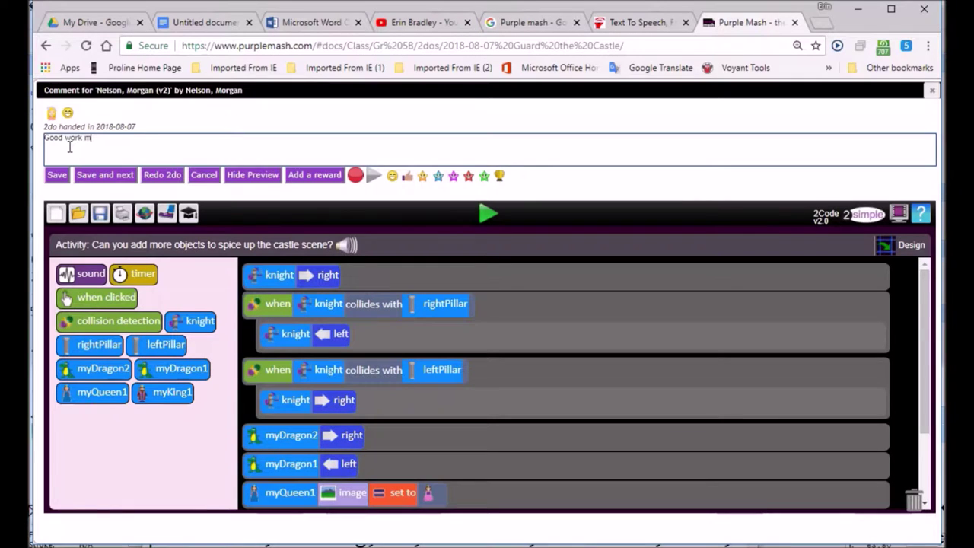
Step: Finish the "Good work" comment with the pupil's first name on the Gr 5B Guard the Castle work and record a voice comment
key("BackSpace")
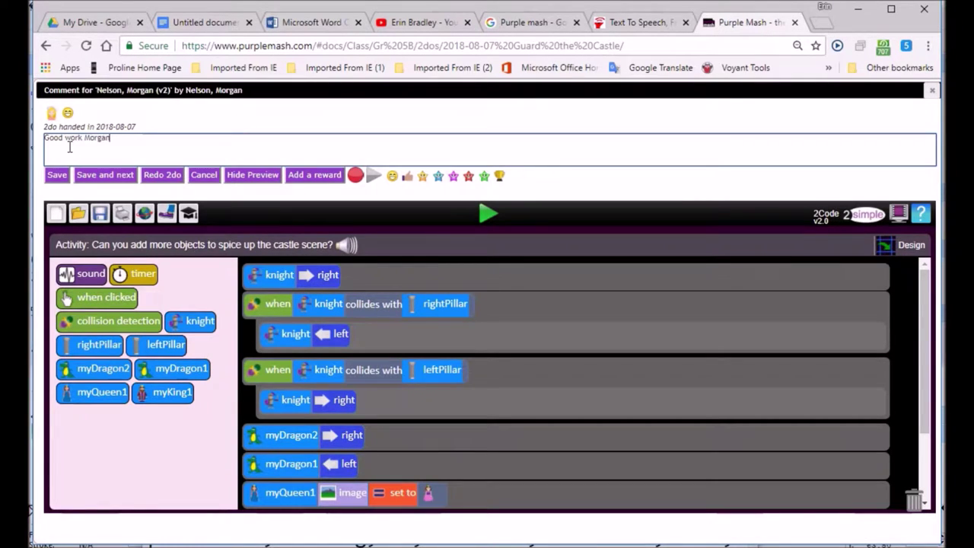
left_click(355, 175)
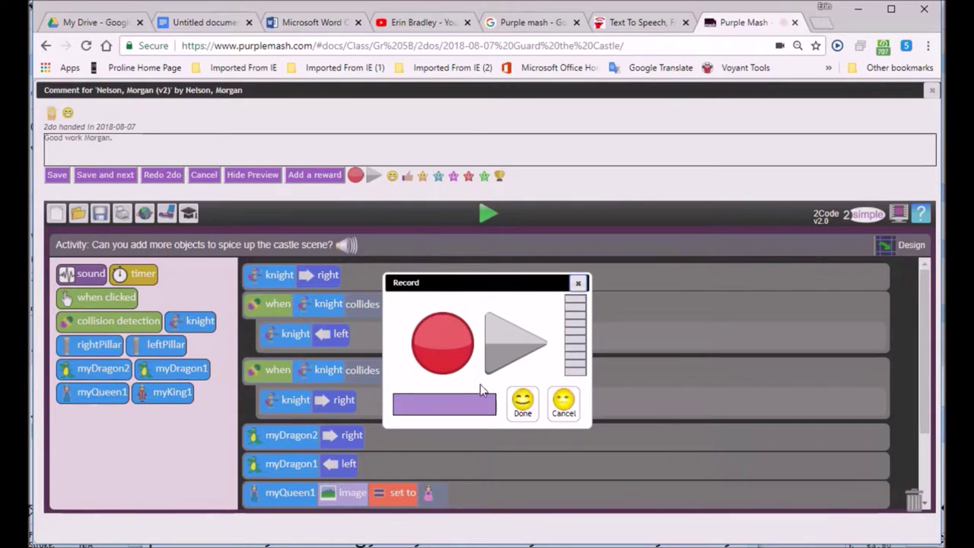
left_click(445, 357)
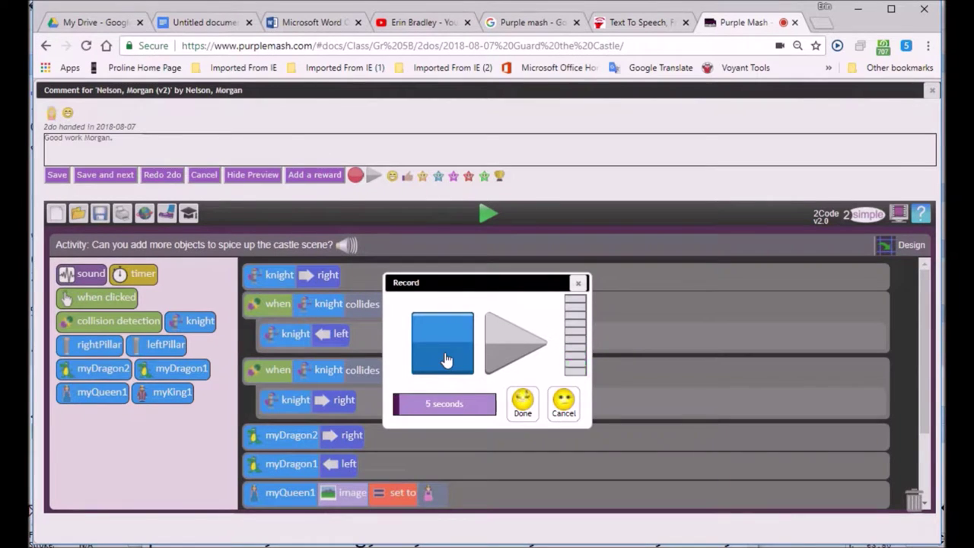
left_click(519, 407)
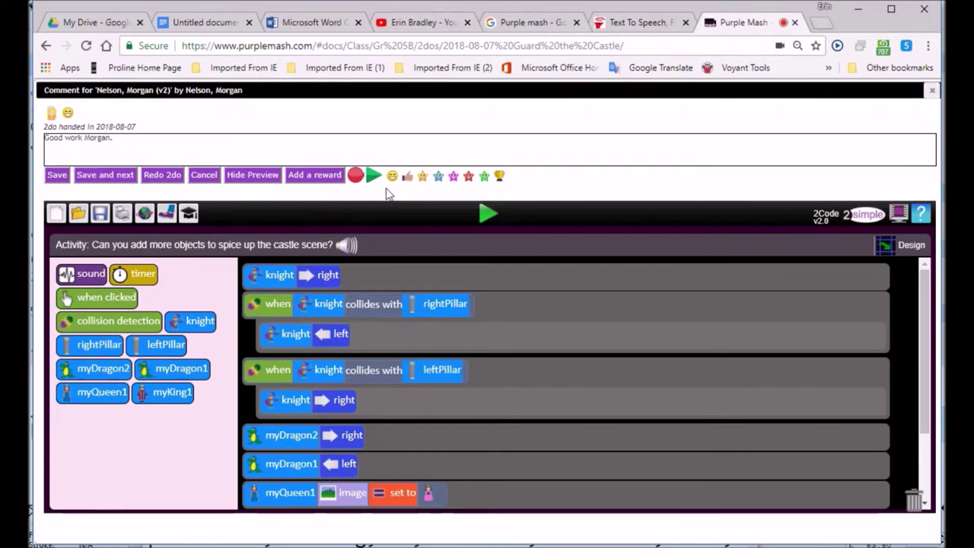
Step: Give the pupil a Resourcefulness reward for Computing and save the comment, moving on to the next pupil
left_click(314, 175)
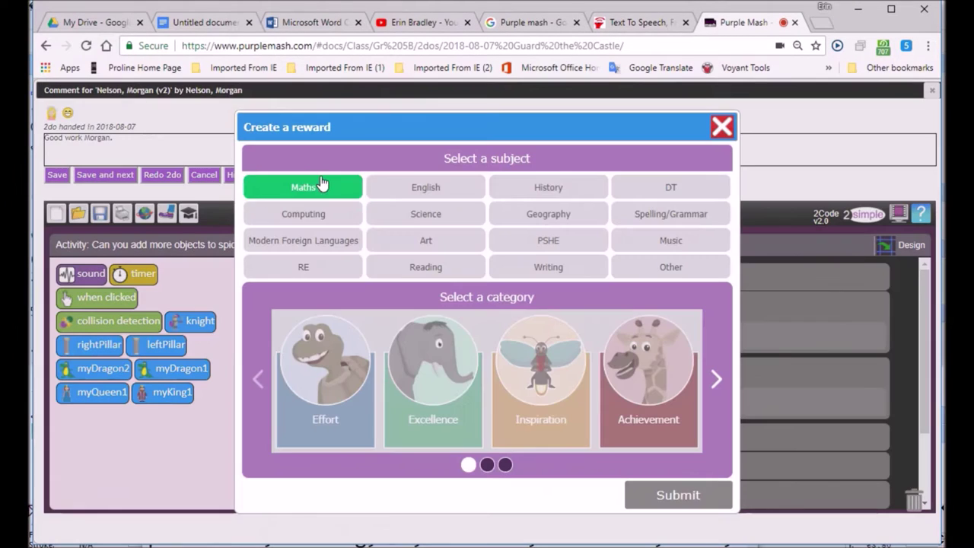
left_click(335, 216)
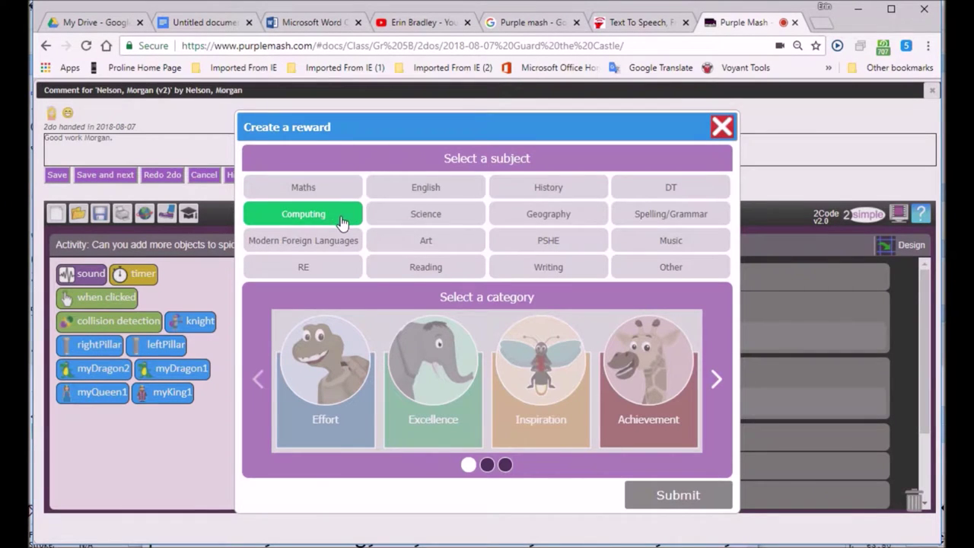
left_click(715, 381)
left_click(715, 380)
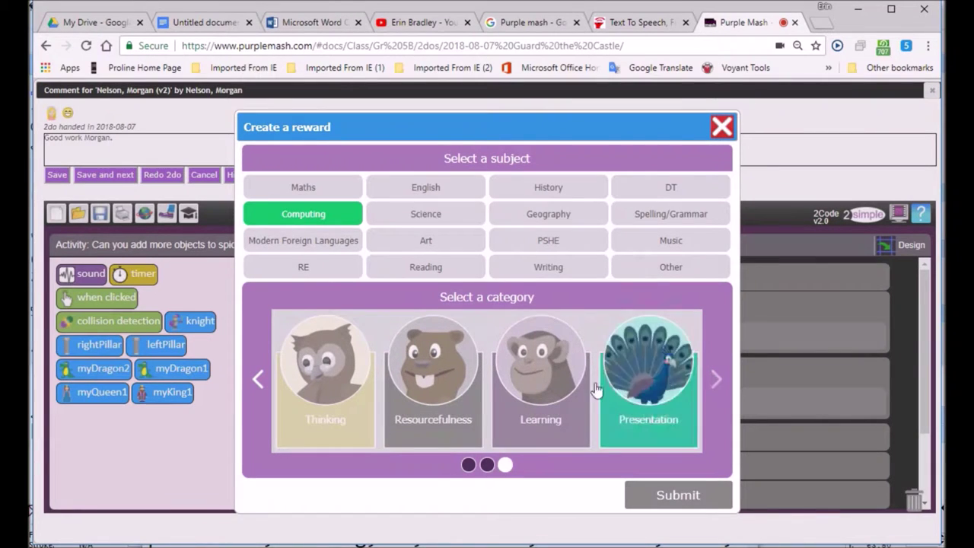
left_click(437, 392)
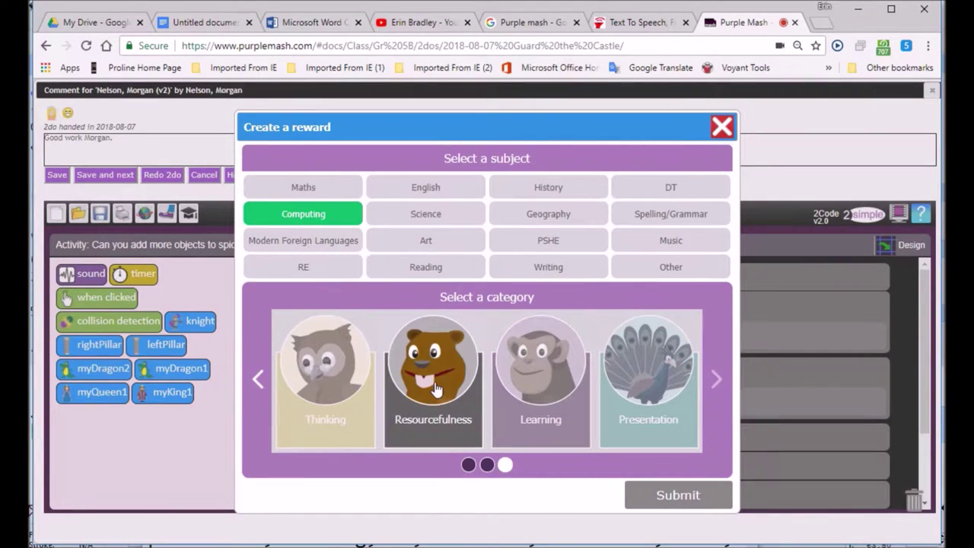
left_click(681, 498)
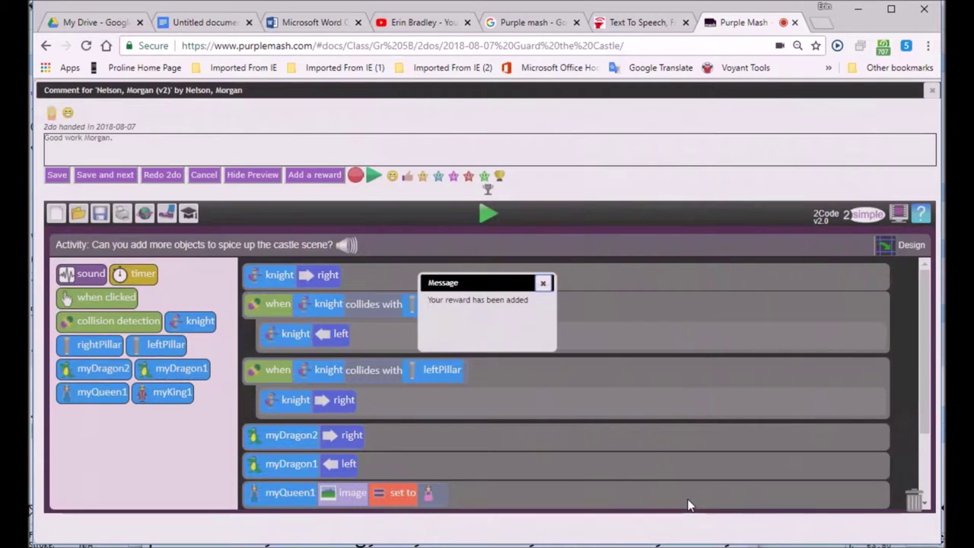
left_click(542, 283)
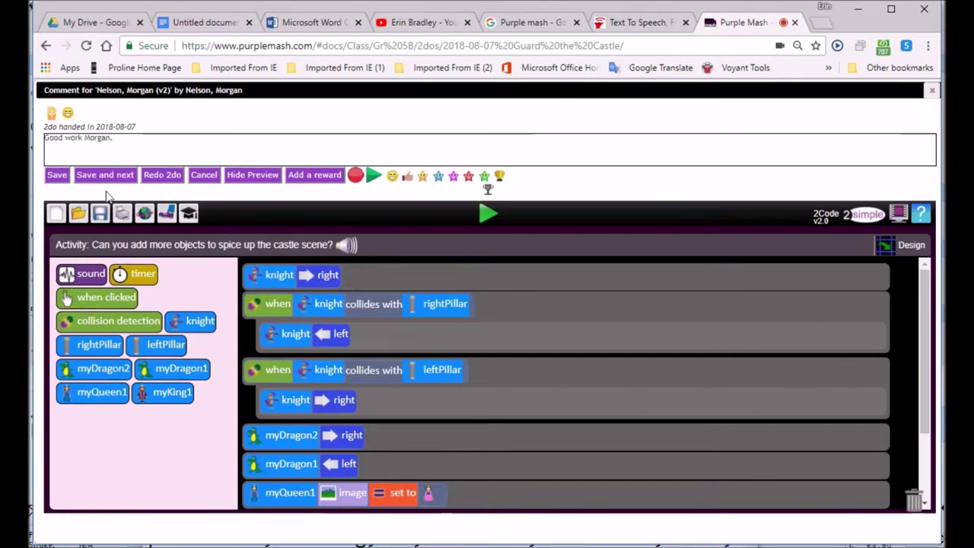
left_click(99, 176)
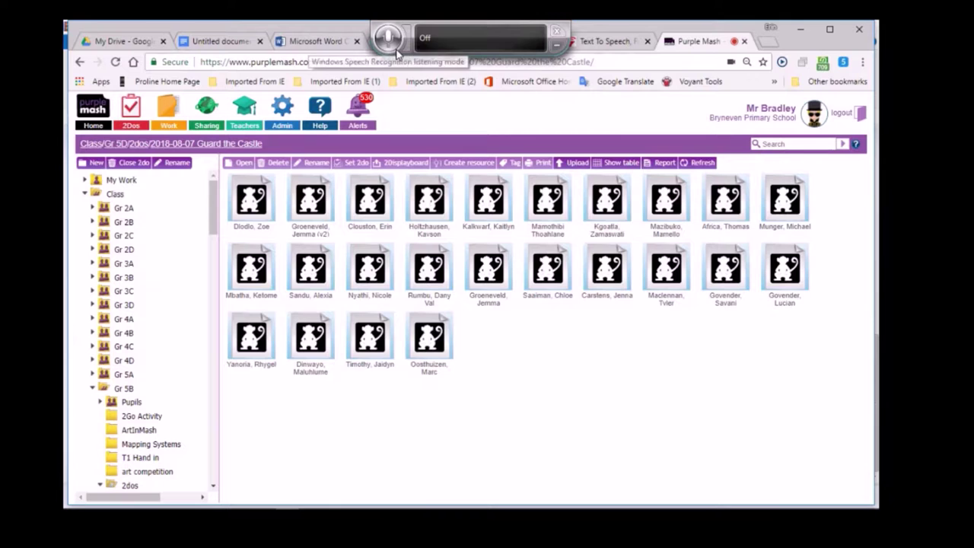
Step: Move the speech recognition bar onto the empty page area, and view the second listed pupil's Gr 5D Guard the Castle program before closing it
left_click_drag(396, 50, 609, 358)
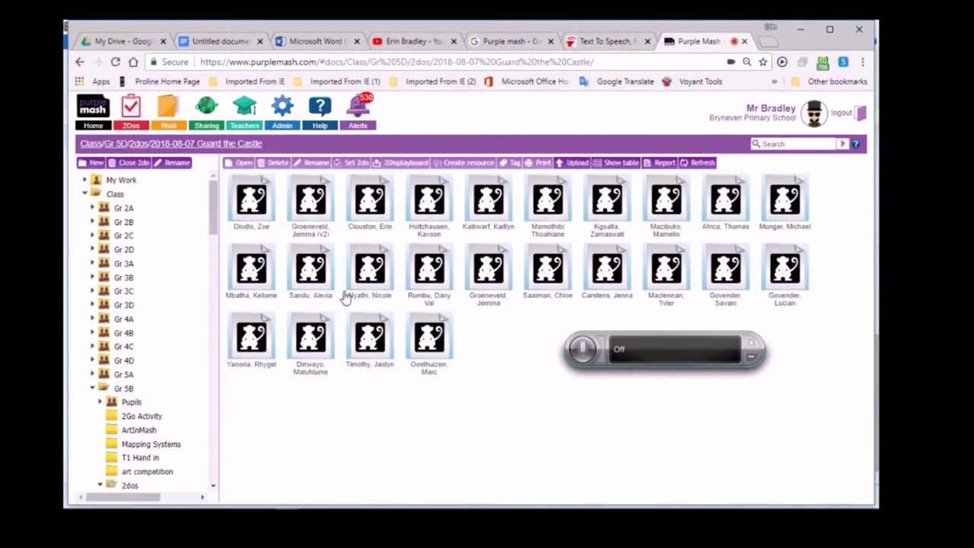
left_click(333, 218)
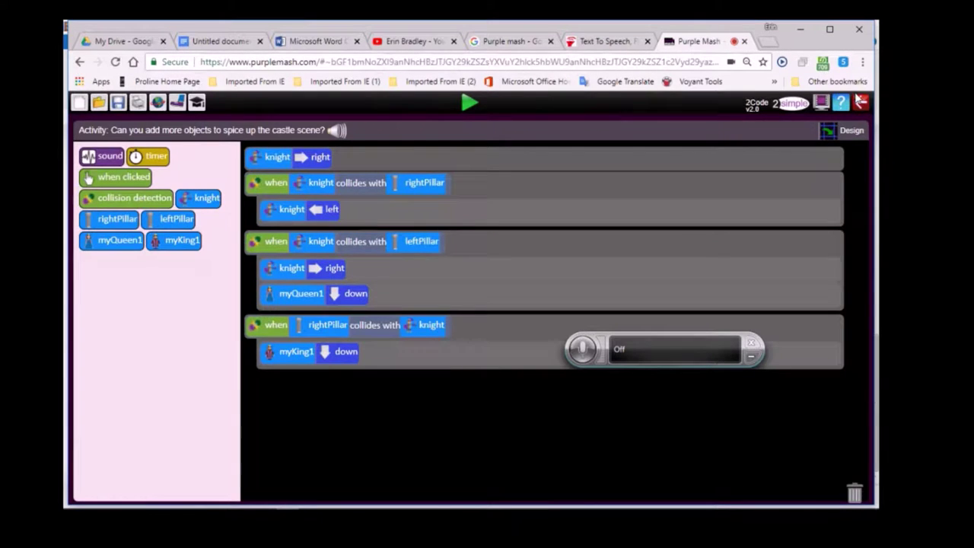
left_click(860, 102)
left_click(504, 312)
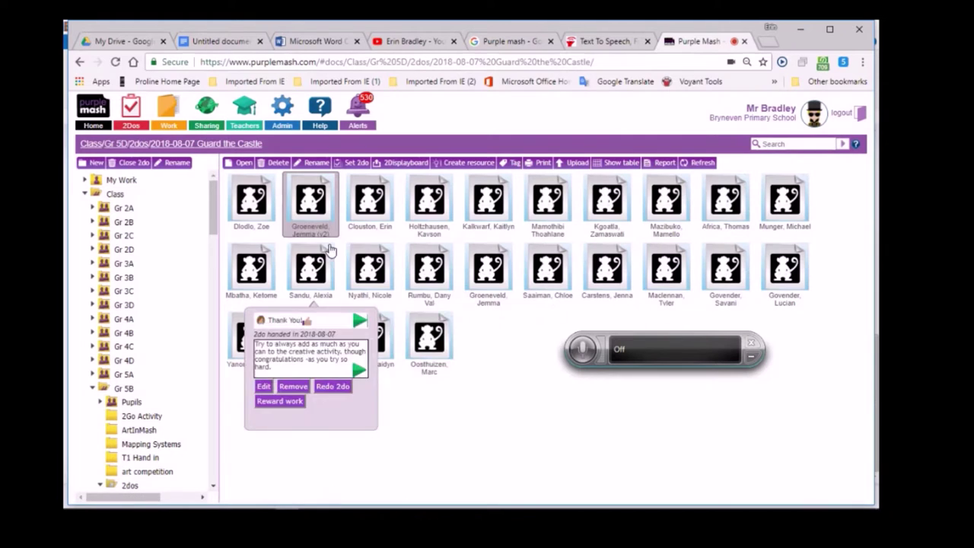
Step: Open the comment form for the same pupil's v2 Guard the Castle work and check the stage progress in the teacher view
mouse_move(328, 245)
right_click(329, 208)
left_click(262, 292)
left_click(263, 292)
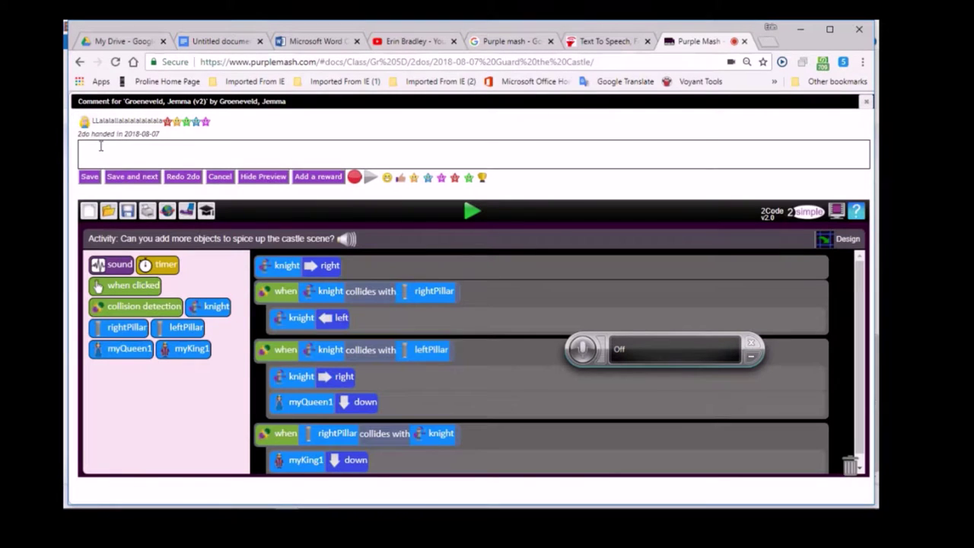
left_click(99, 147)
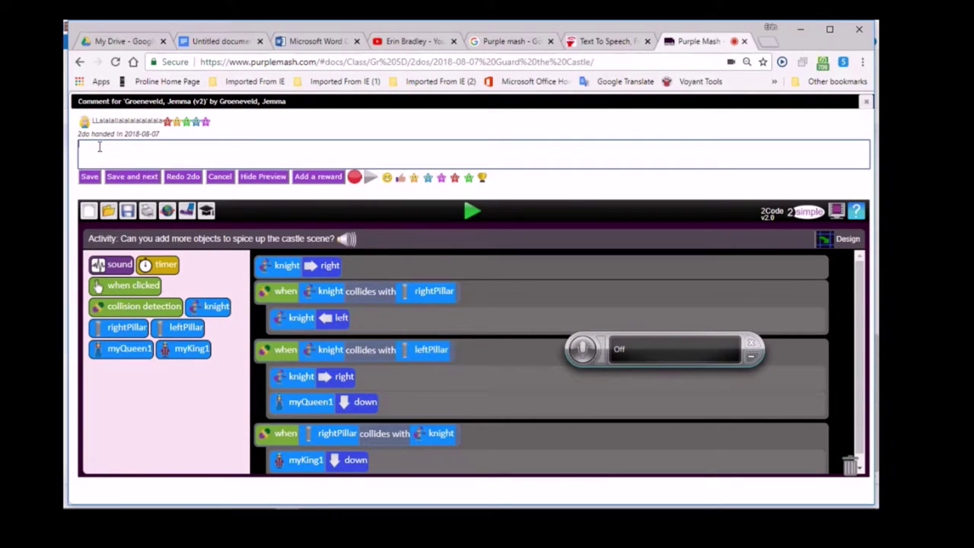
left_click(206, 212)
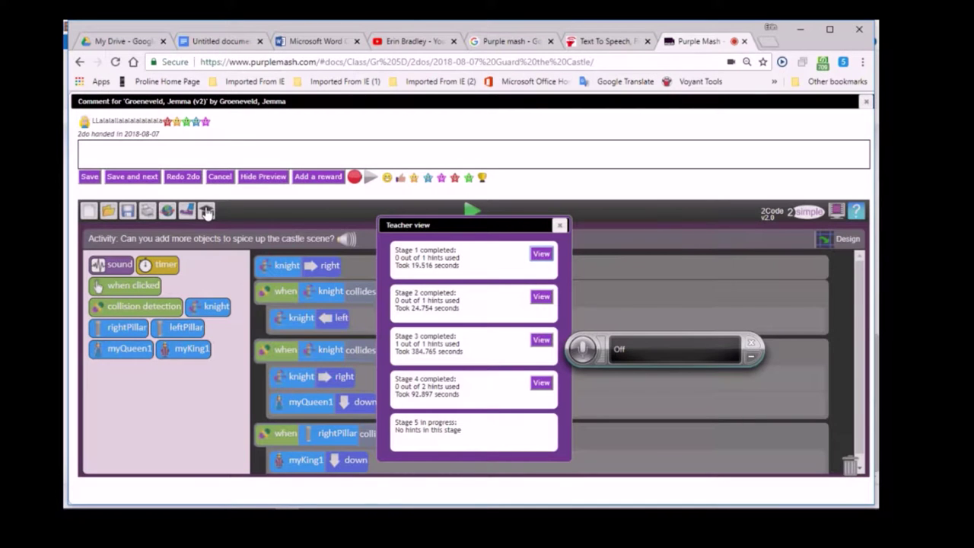
left_click(560, 225)
Step: Dictate a comment praising the pupil's marvelous job and asking for more detail, correcting the misheard challenge wording to "Last challenge"
left_click(111, 151)
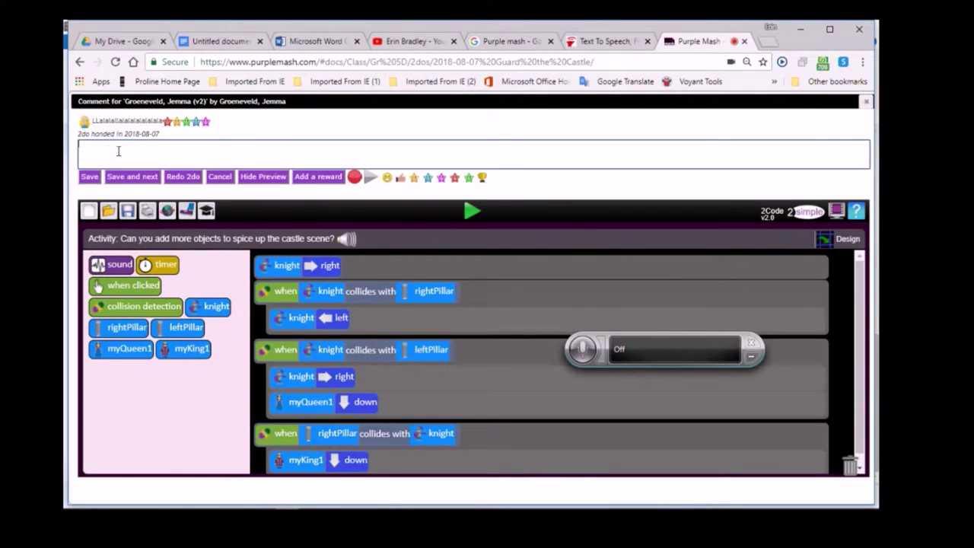
left_click(592, 365)
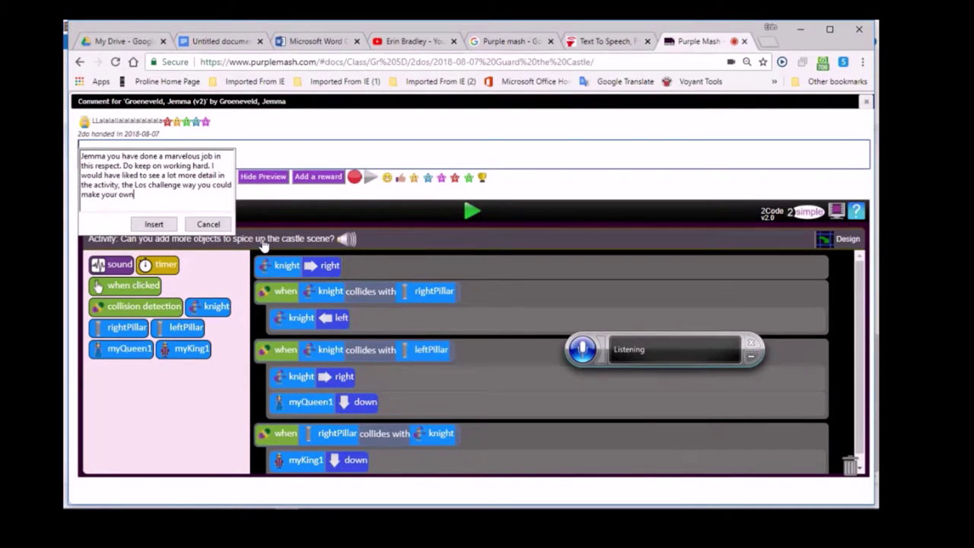
left_click_drag(148, 187, 140, 187)
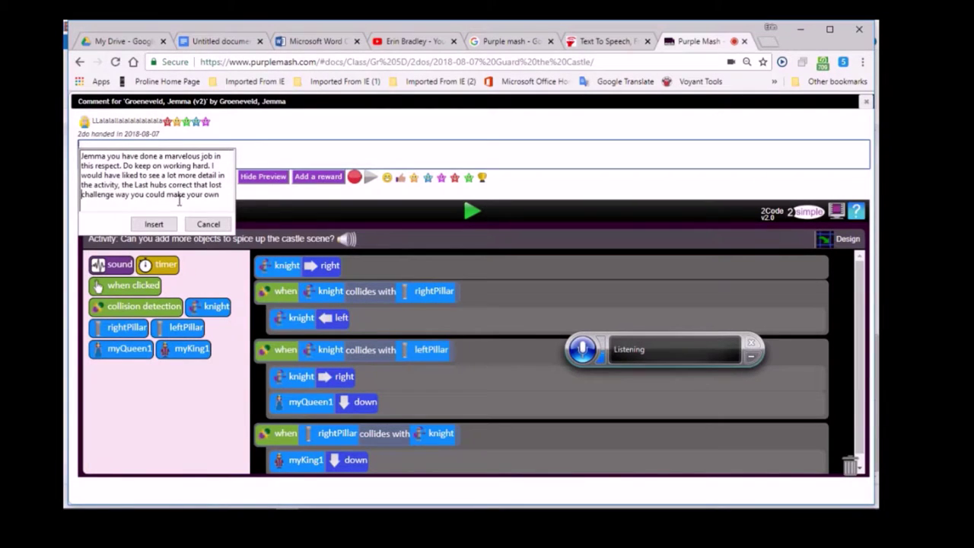
double_click(155, 188)
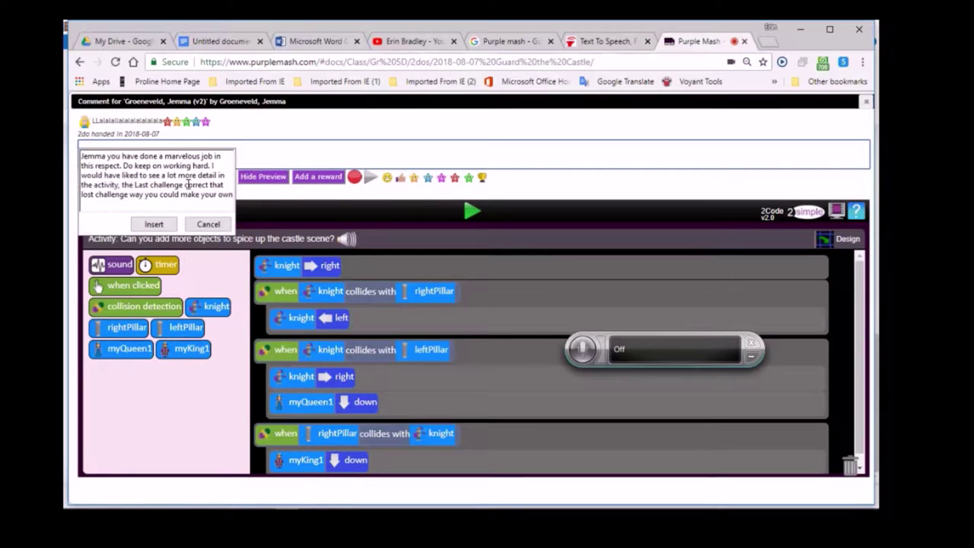
Step: Replace the stray words after "Last challenge" with "where", then insert the dictated comment and save it, moving on to the next pupil
left_click_drag(185, 185, 135, 195)
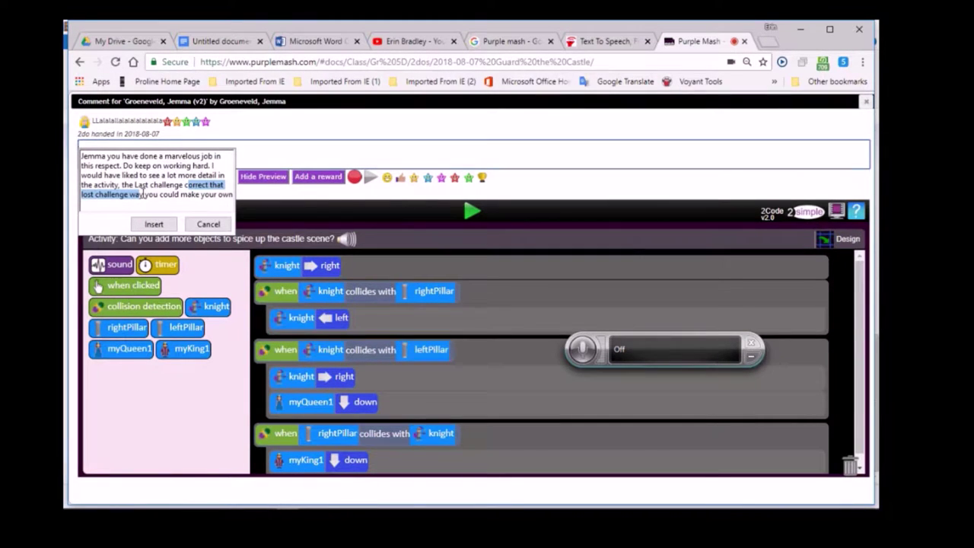
type("where")
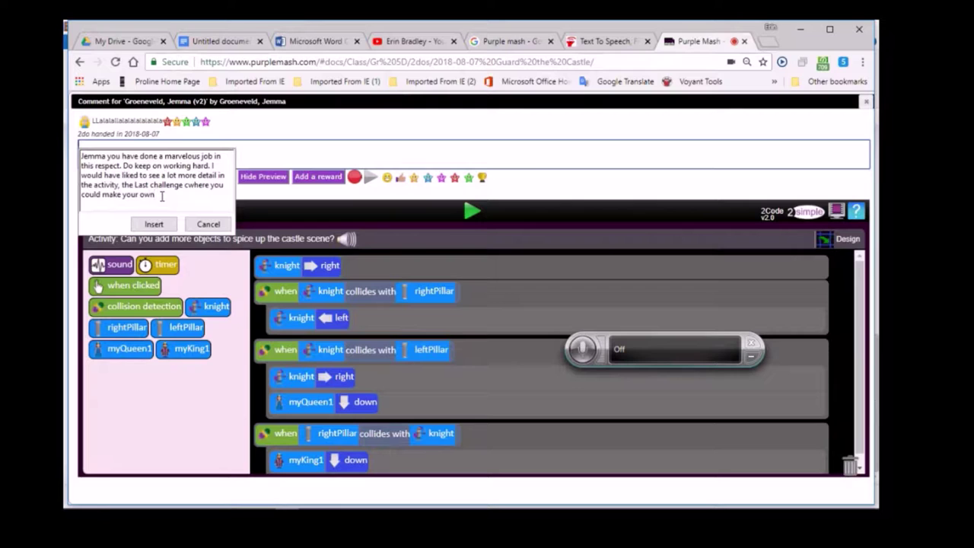
left_click(153, 224)
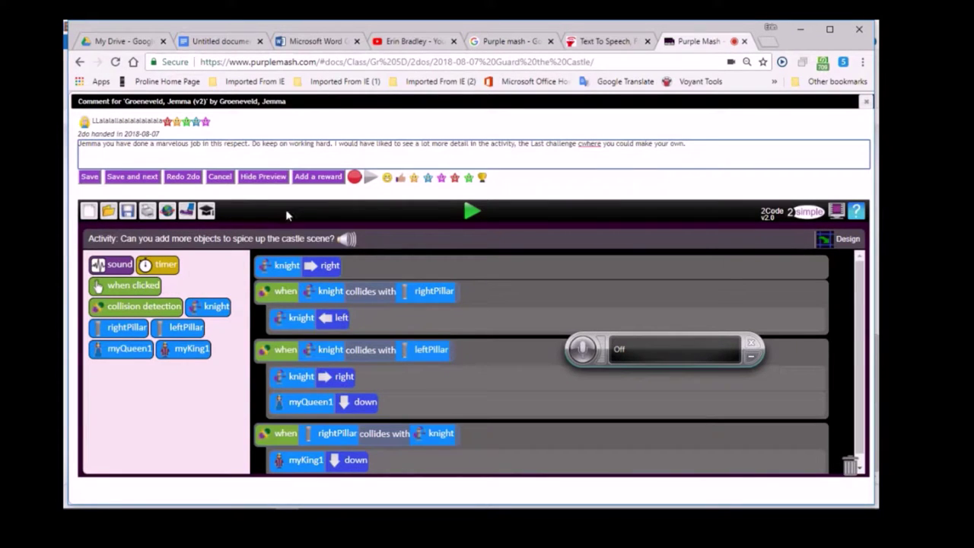
left_click(135, 177)
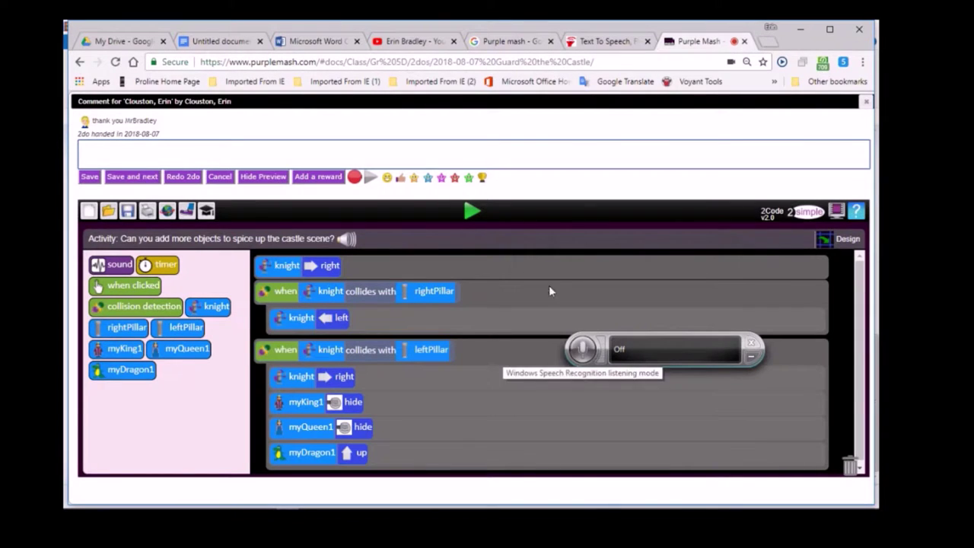
left_click(112, 150)
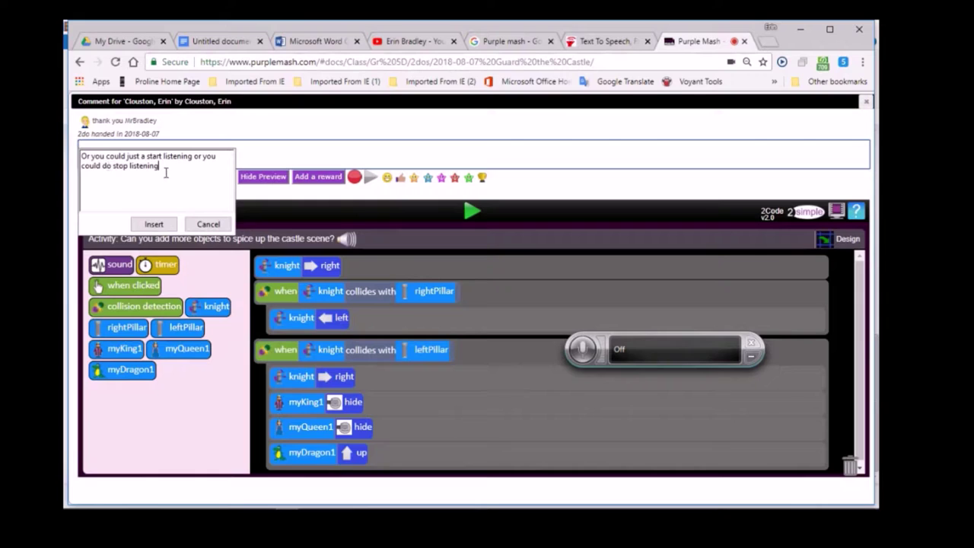
left_click_drag(166, 172, 61, 140)
key("BackSpace")
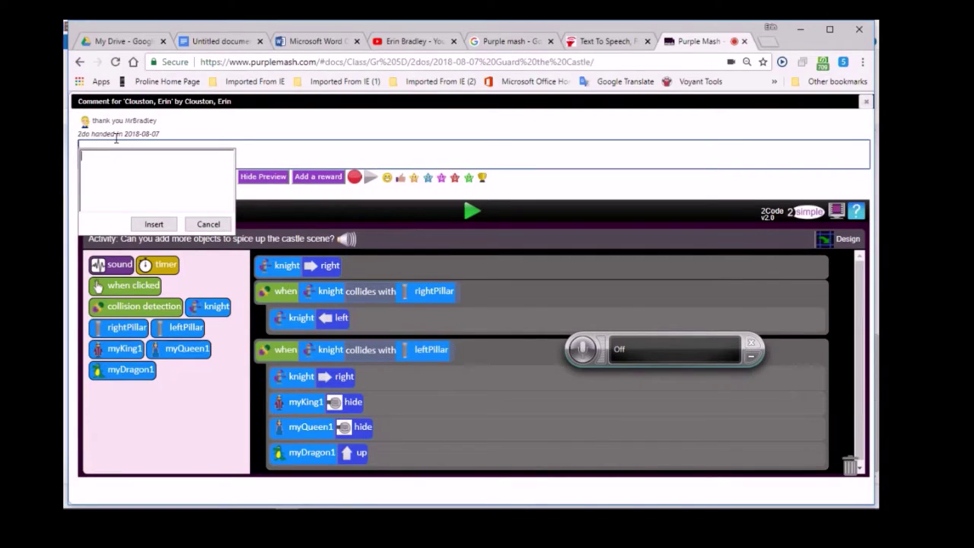
left_click(207, 224)
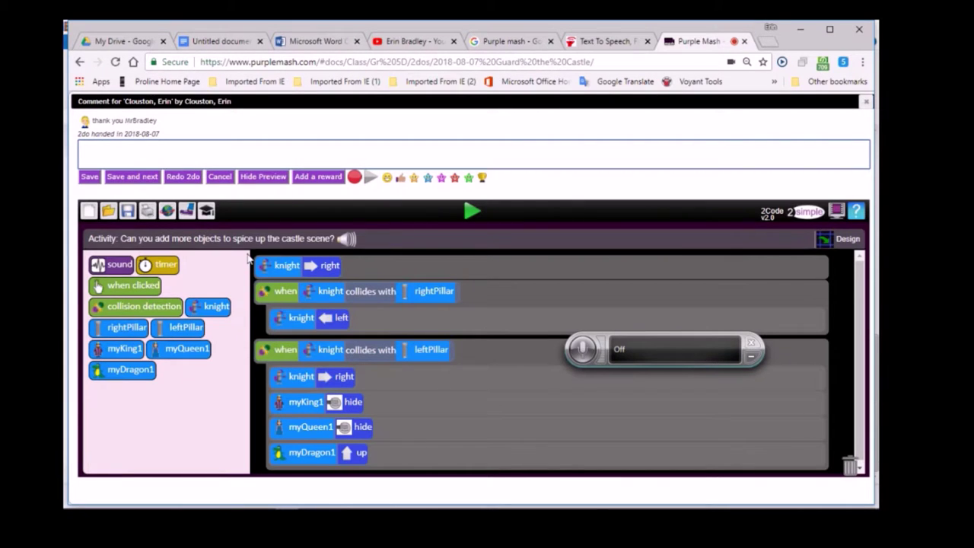
Step: Check the pupil's stage progress in the teacher view and run the castle scene program before stopping it
left_click(206, 212)
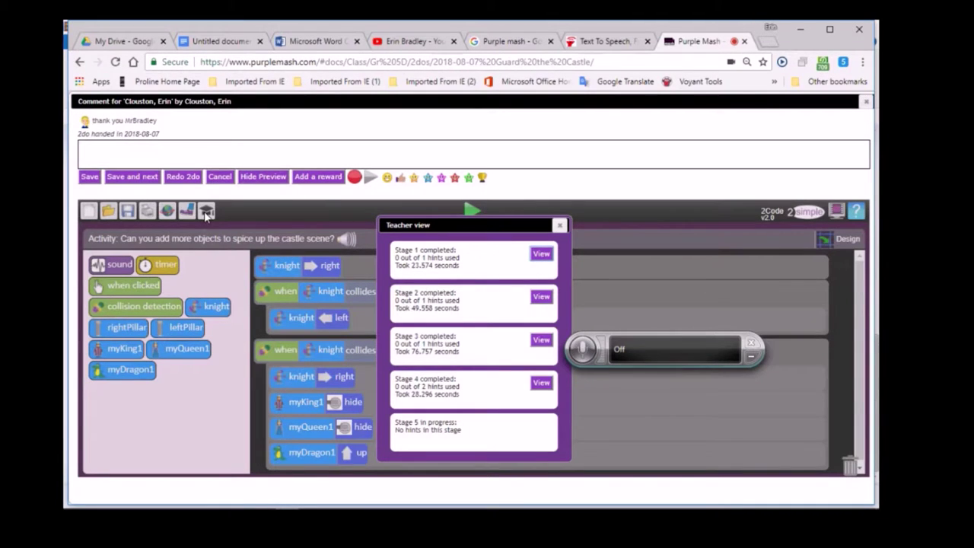
left_click(559, 224)
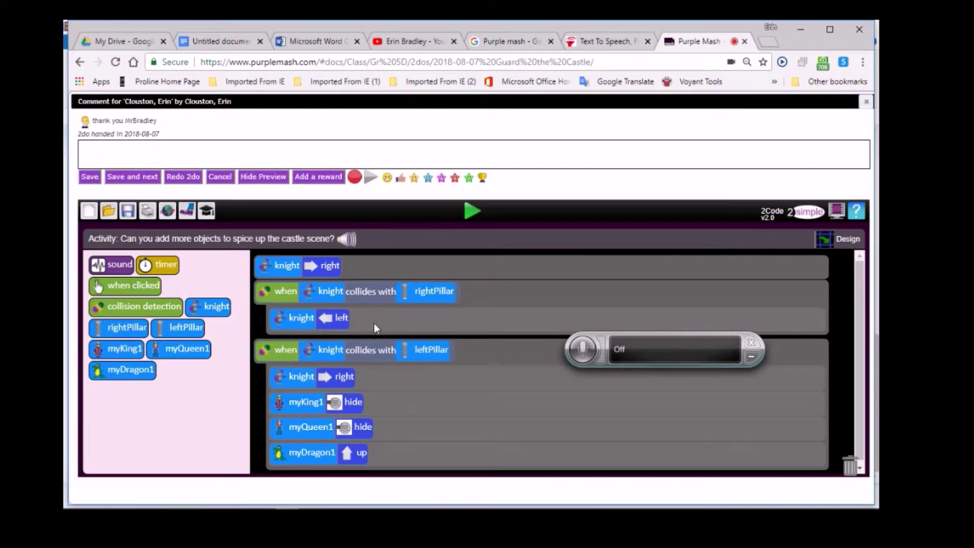
left_click(471, 214)
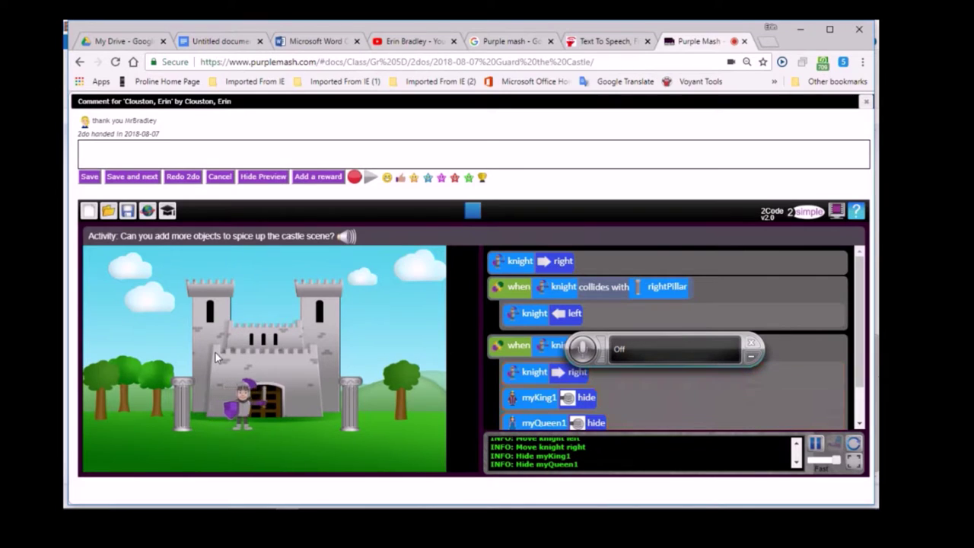
left_click(472, 212)
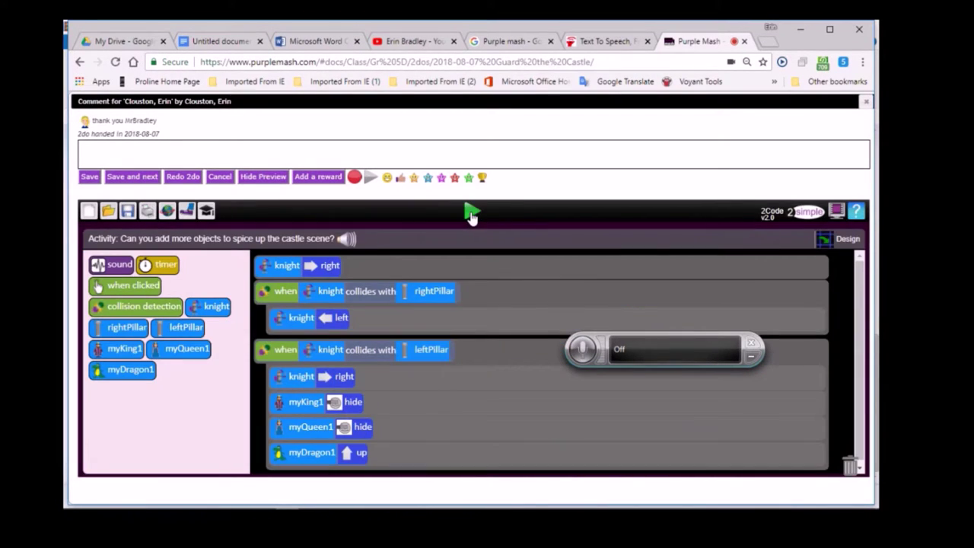
Step: View the pupil's completed stage 1 from the teacher view and run its code
left_click(205, 211)
left_click(542, 256)
left_click(470, 213)
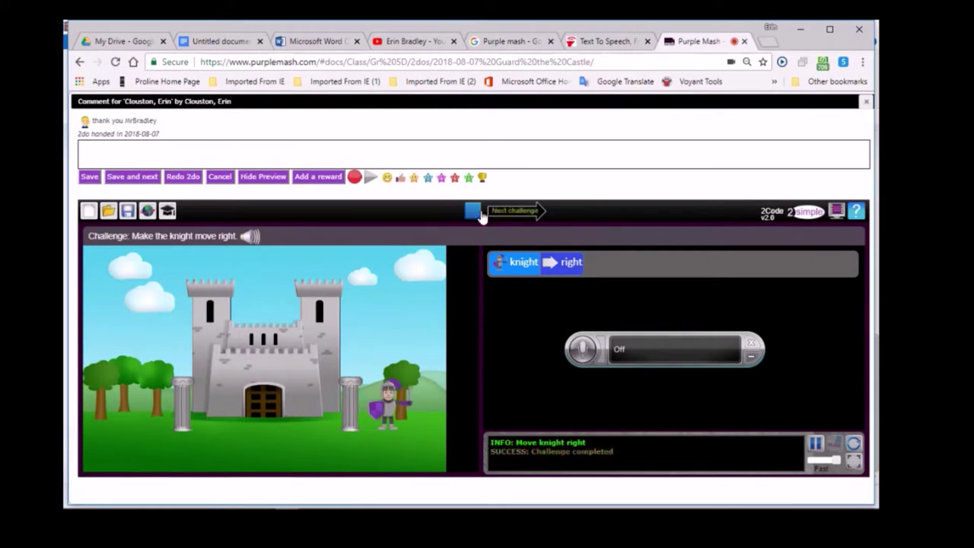
Step: Continue to the challenge about changing direction at the right pillar, run its code, and recheck the stages in the teacher view
left_click(514, 211)
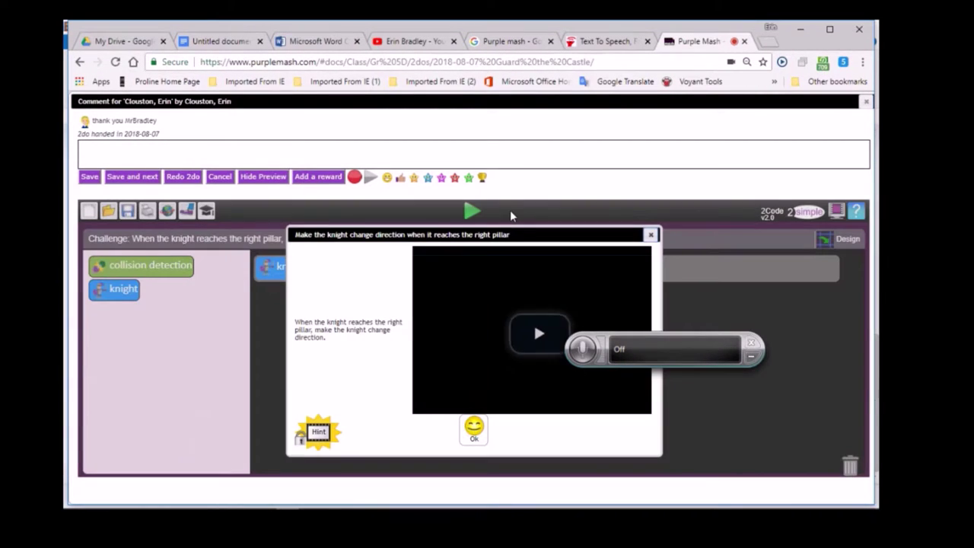
left_click(650, 235)
left_click(472, 212)
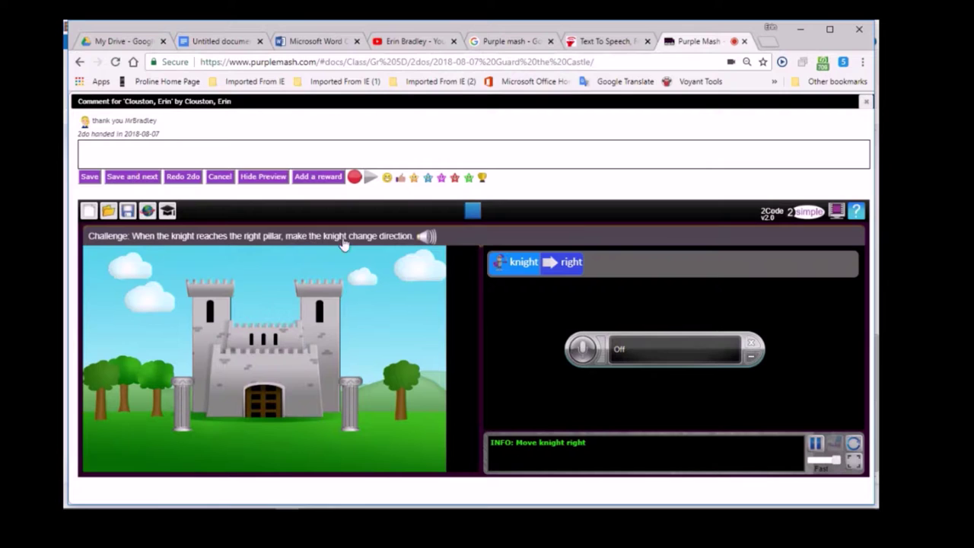
left_click(169, 214)
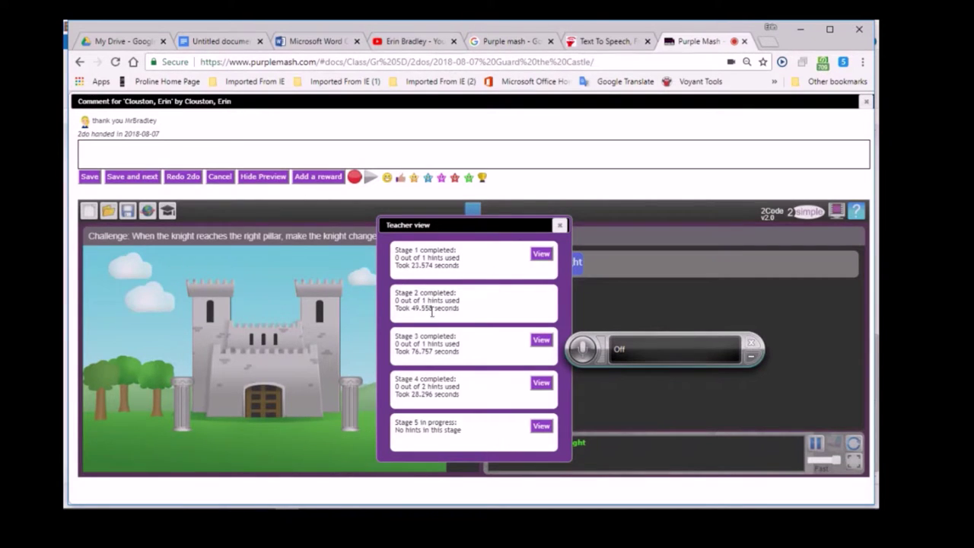
left_click(559, 225)
Step: Send the 2Do back for redo with a dictated comment asking the pupil to retry the second challenge, and save it, moving on
left_click(146, 155)
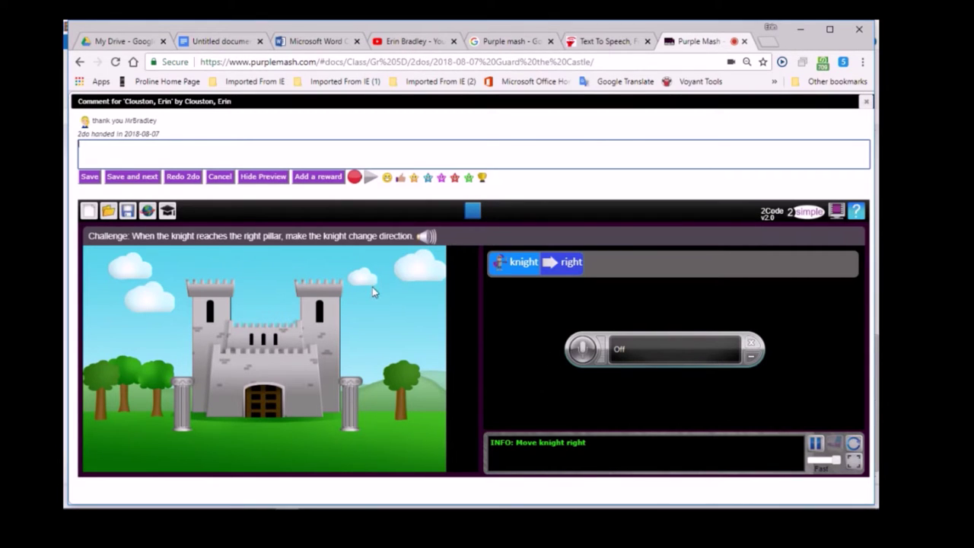
left_click(582, 348)
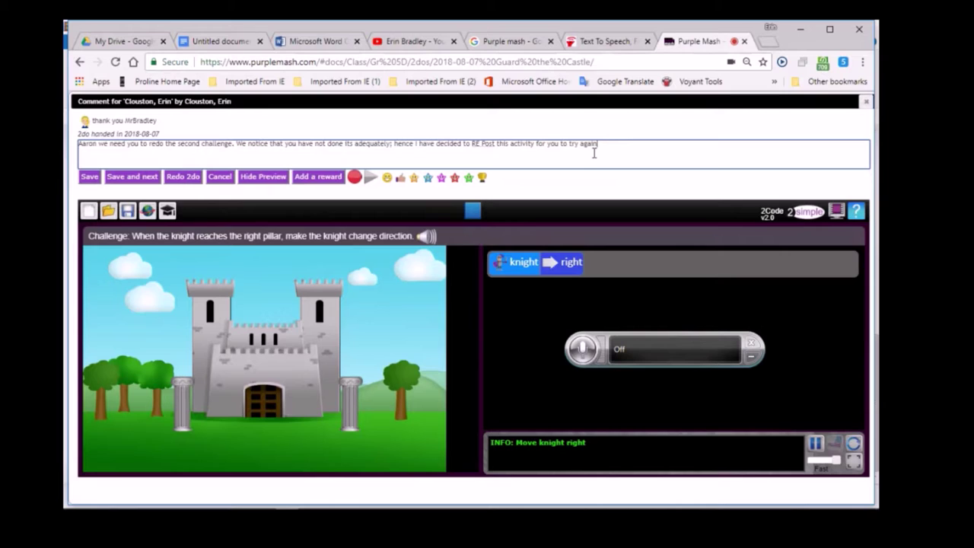
type(".")
left_click(173, 181)
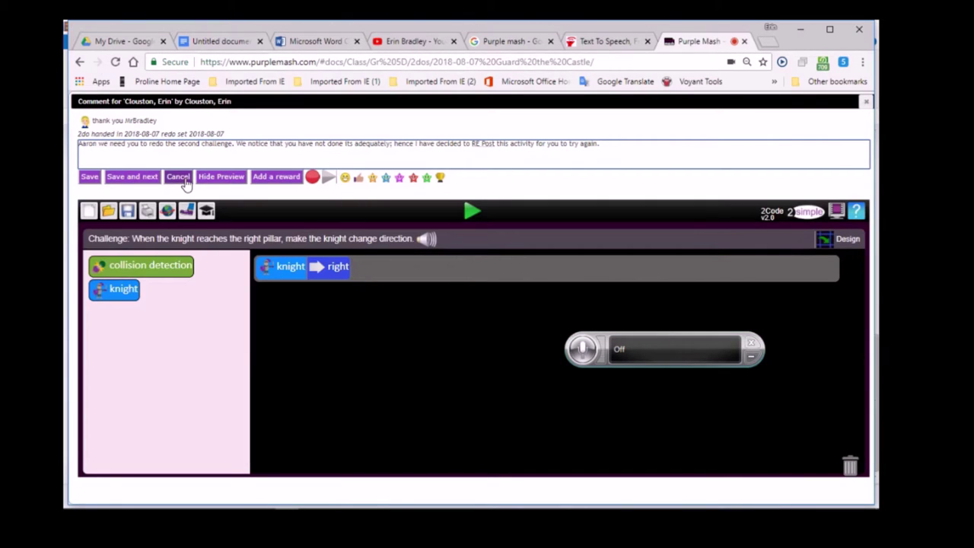
left_click(120, 181)
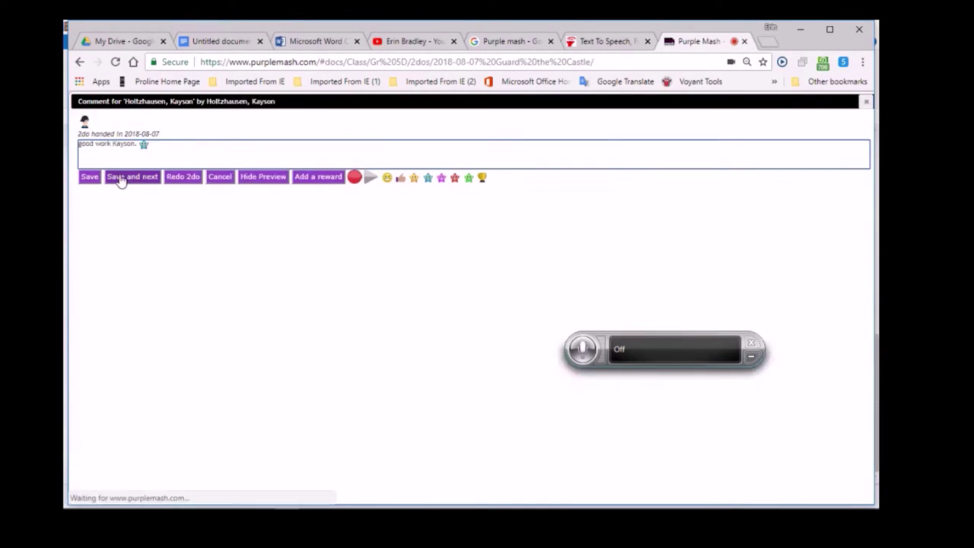